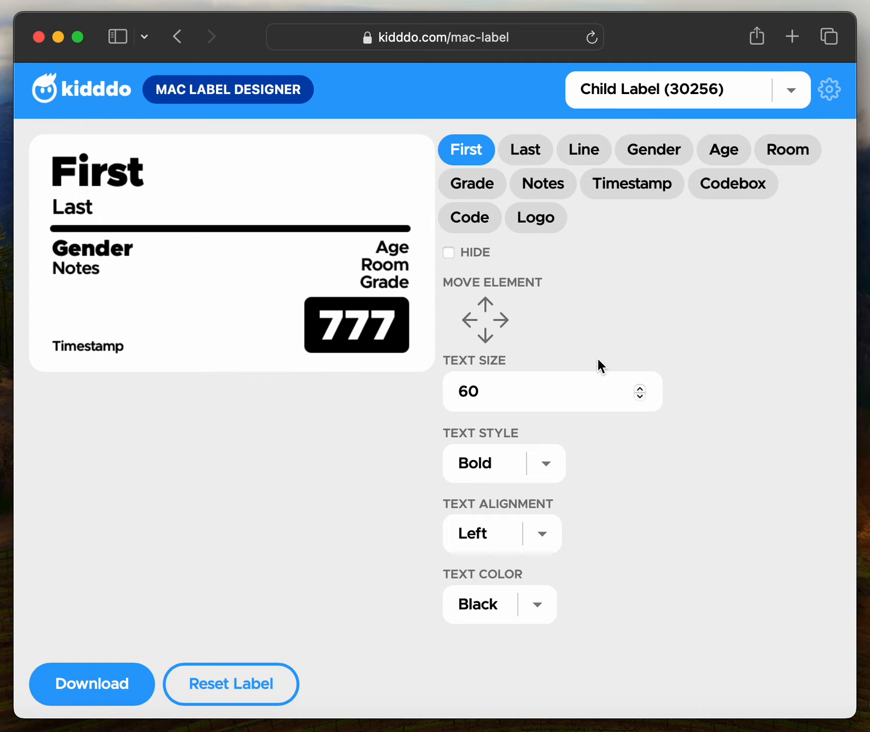
Step: Look through the Test Print, Receipt, Child and Volunteer label templates (30256) and return to the Child Label
{"action": "left_click", "coordinate": [694, 84]}
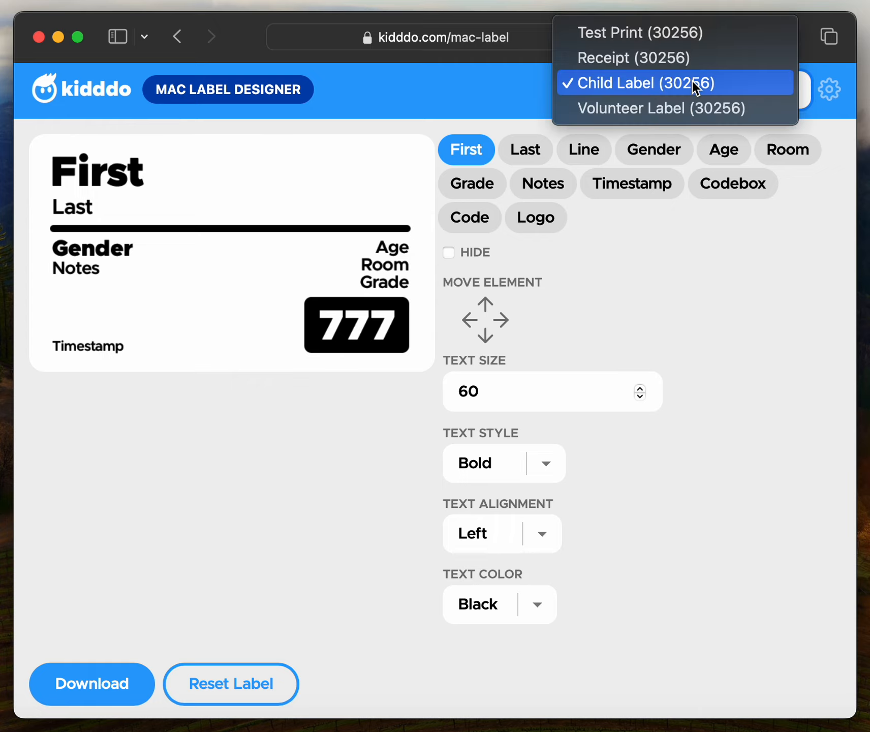
{"action": "left_click", "coordinate": [680, 29]}
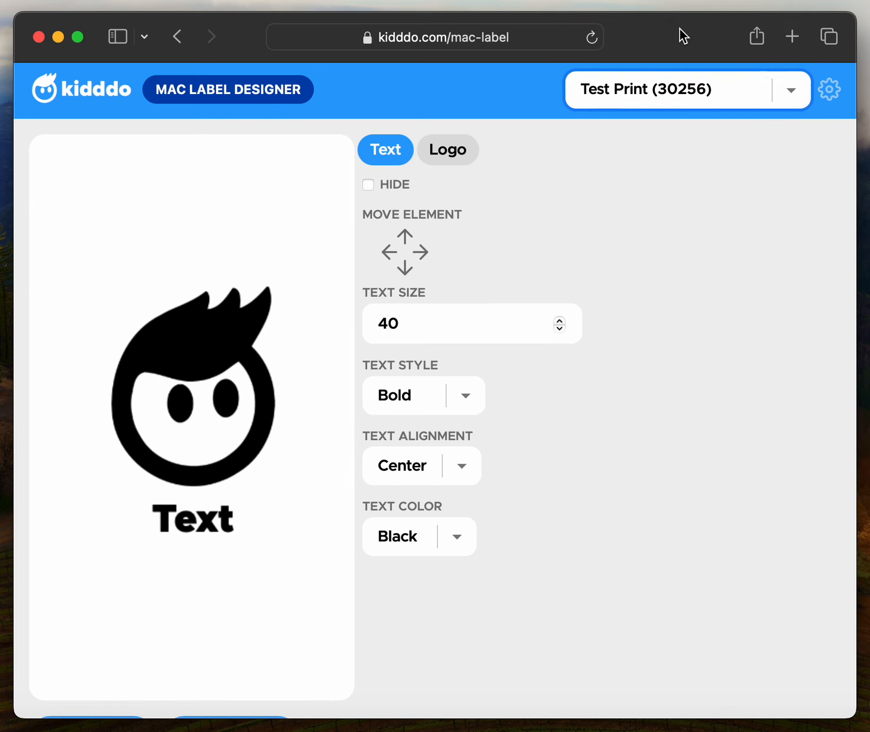
{"action": "left_click", "coordinate": [668, 91]}
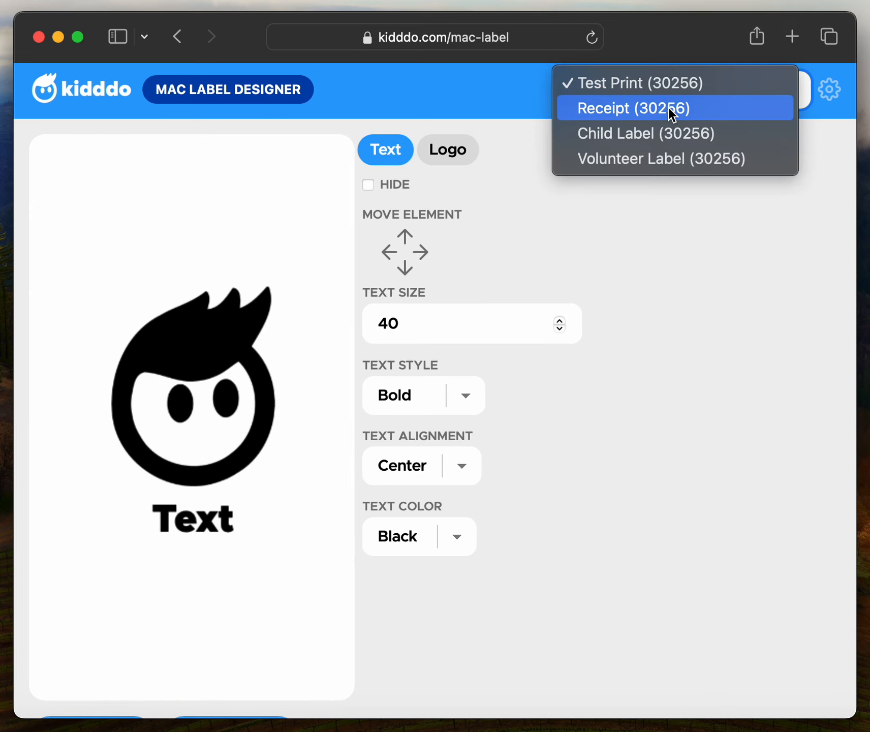
{"action": "left_click", "coordinate": [668, 107]}
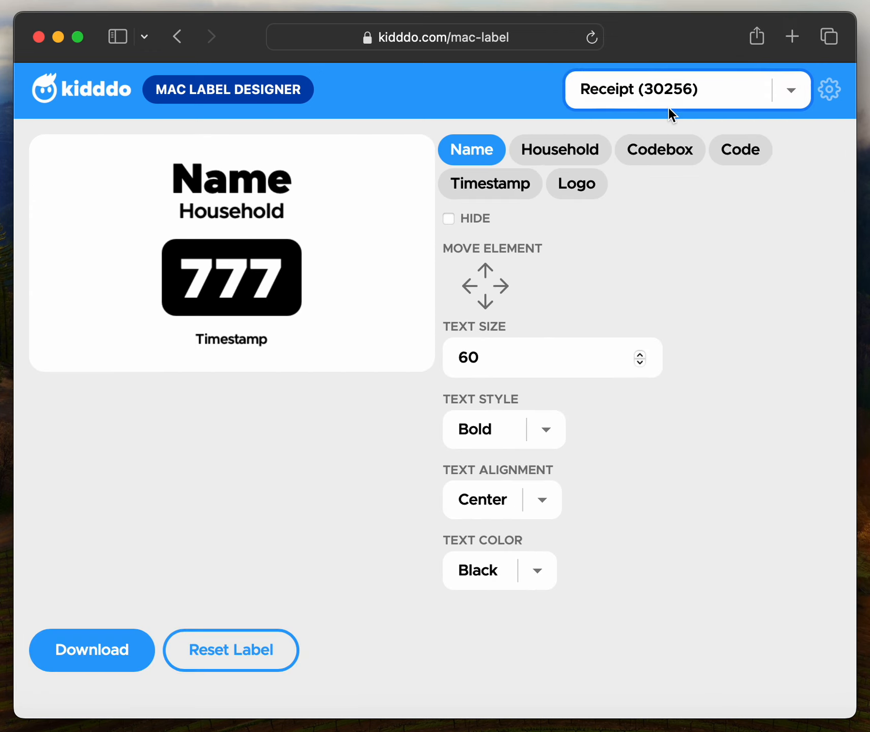
{"action": "left_click", "coordinate": [652, 94]}
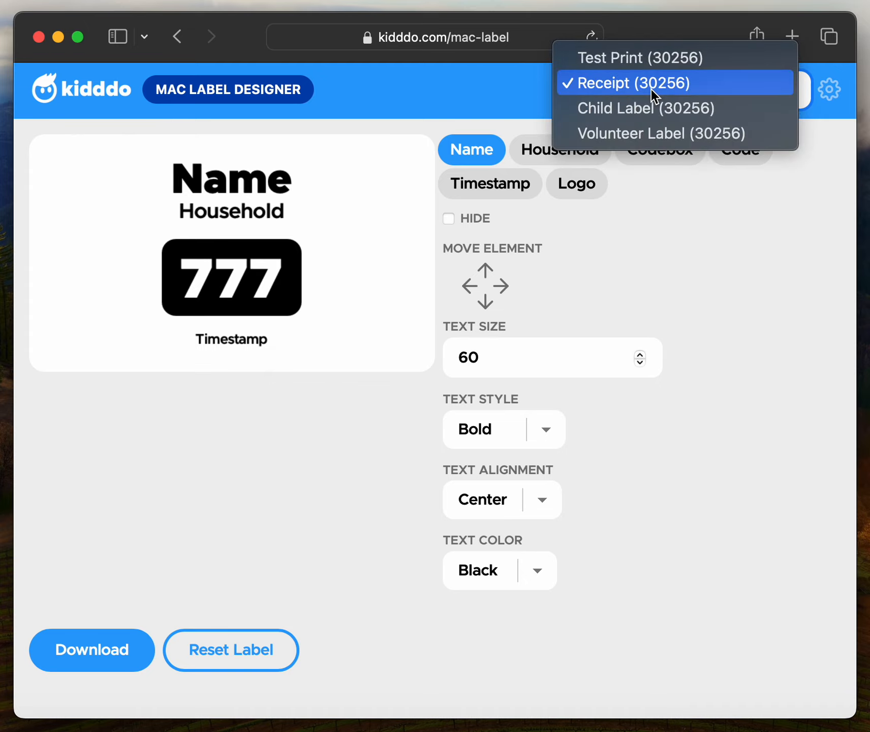
{"action": "left_click", "coordinate": [653, 107]}
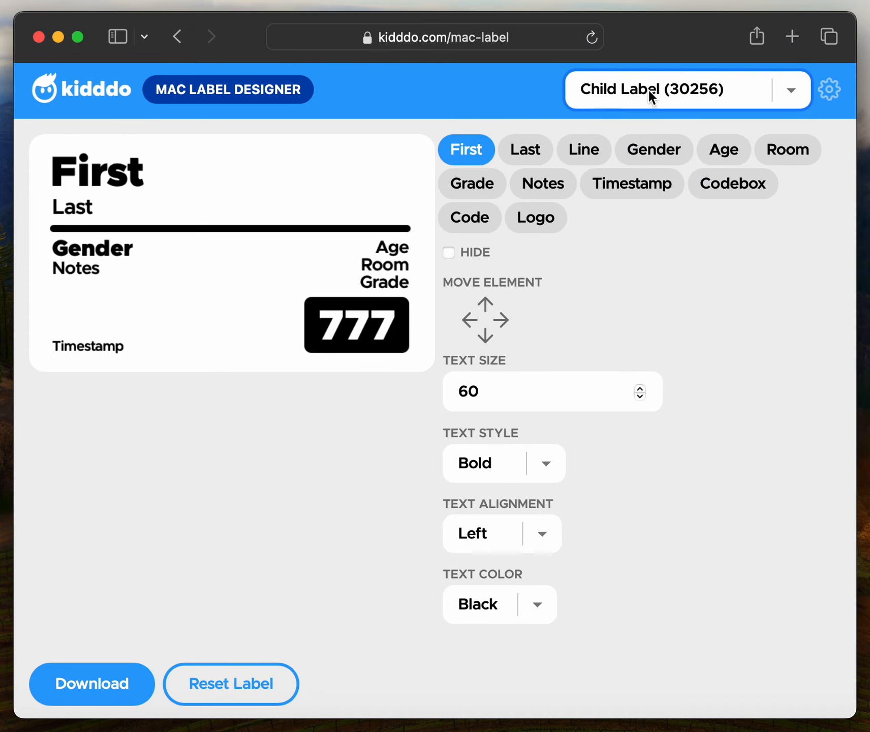
{"action": "left_click", "coordinate": [648, 89]}
{"action": "left_click", "coordinate": [651, 107]}
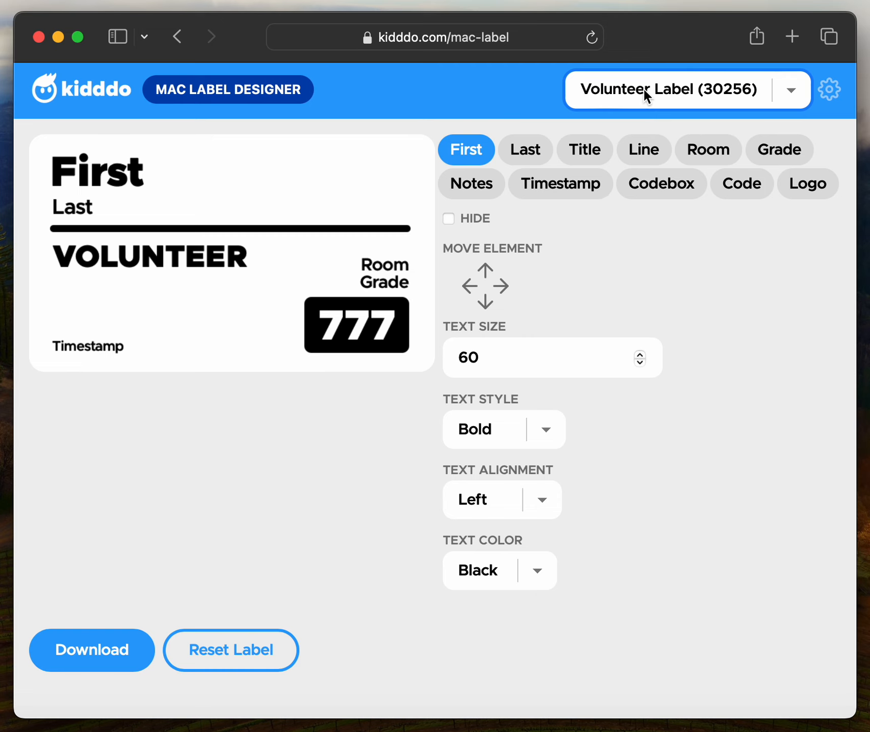
{"action": "left_click", "coordinate": [646, 96]}
{"action": "left_click", "coordinate": [644, 58]}
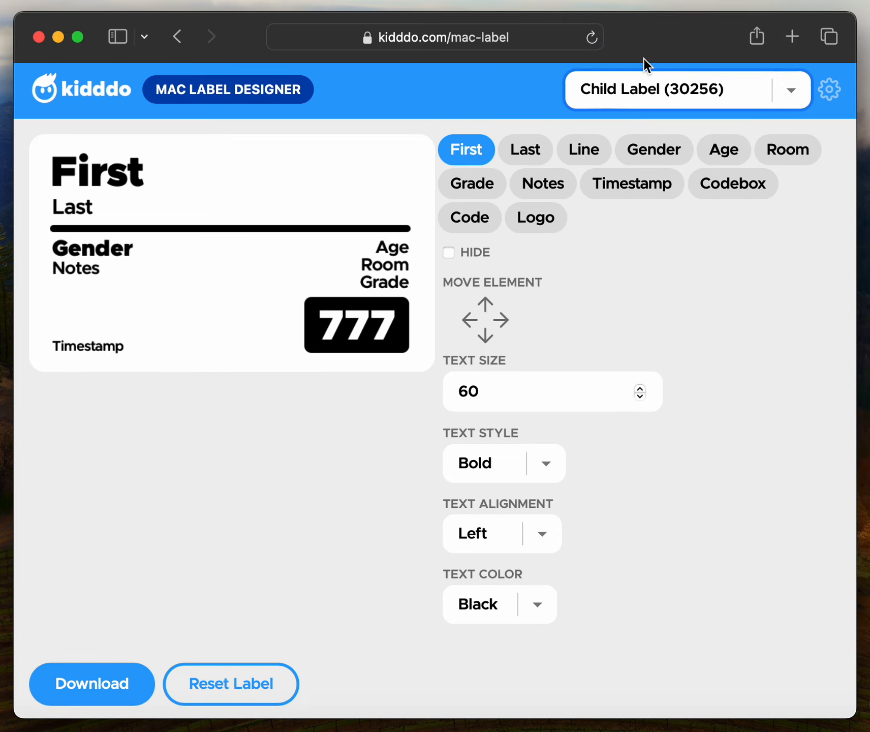
{"action": "left_click", "coordinate": [701, 273]}
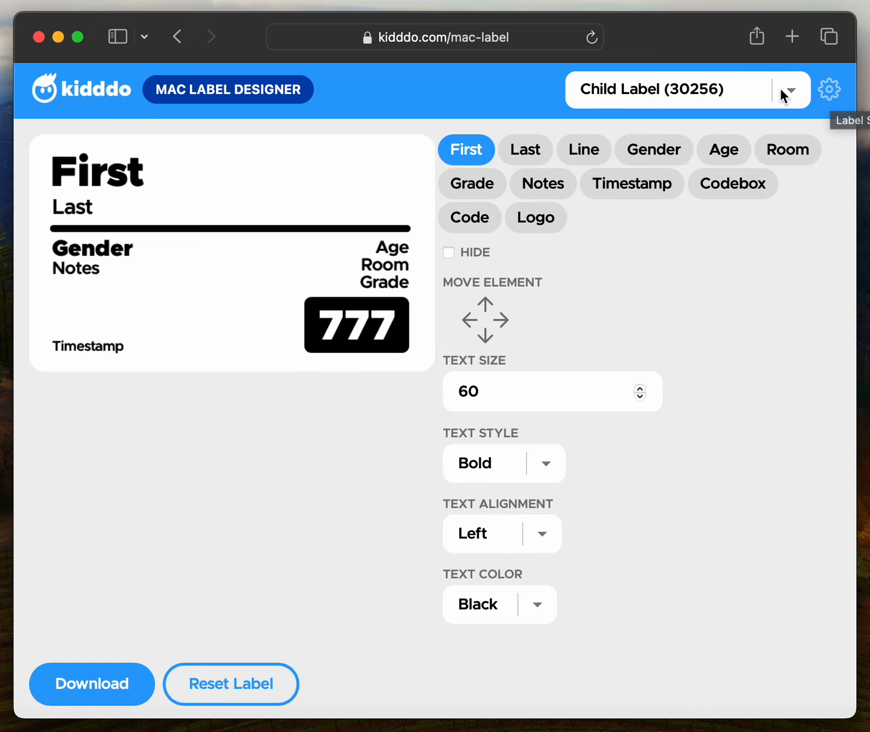
Step: Review the Child Label's dimensions and orientation in its label settings, leaving them as they are
{"action": "left_click", "coordinate": [830, 90]}
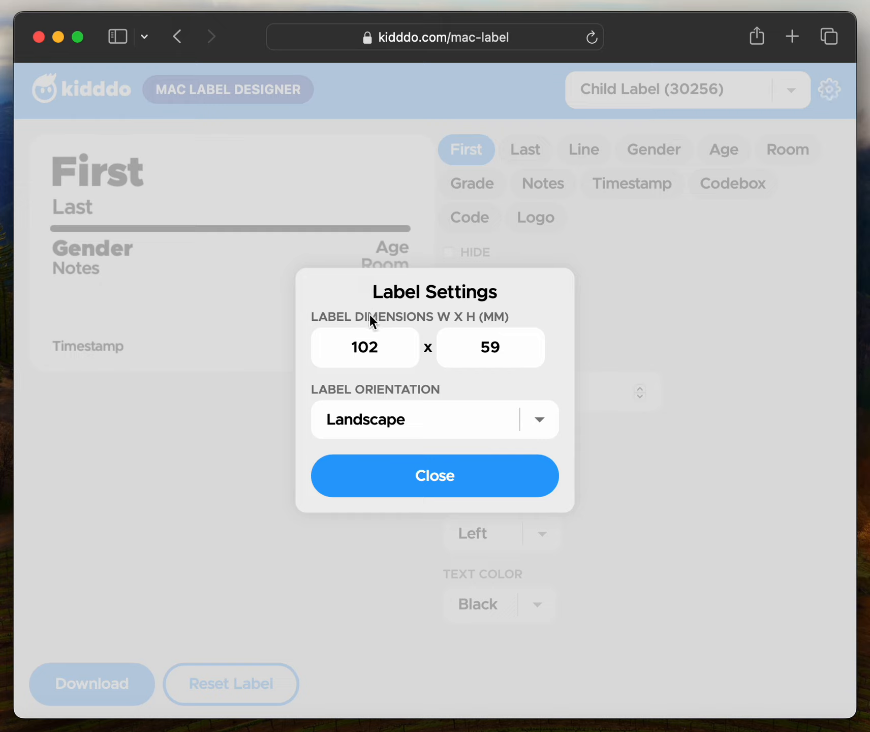
{"action": "left_click", "coordinate": [367, 350]}
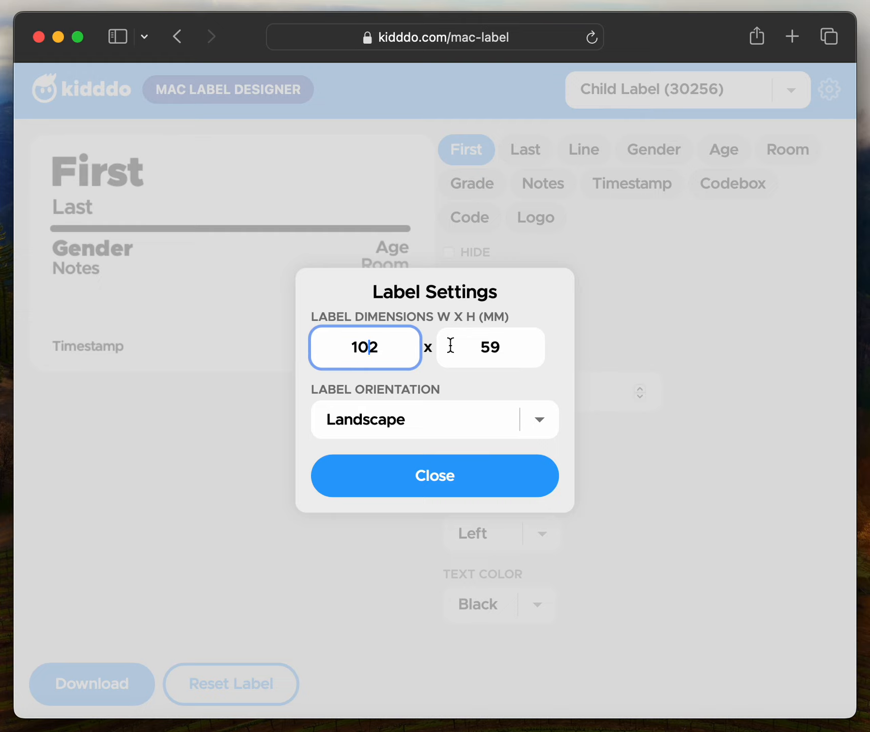
{"action": "left_click", "coordinate": [490, 347]}
{"action": "left_click", "coordinate": [486, 379]}
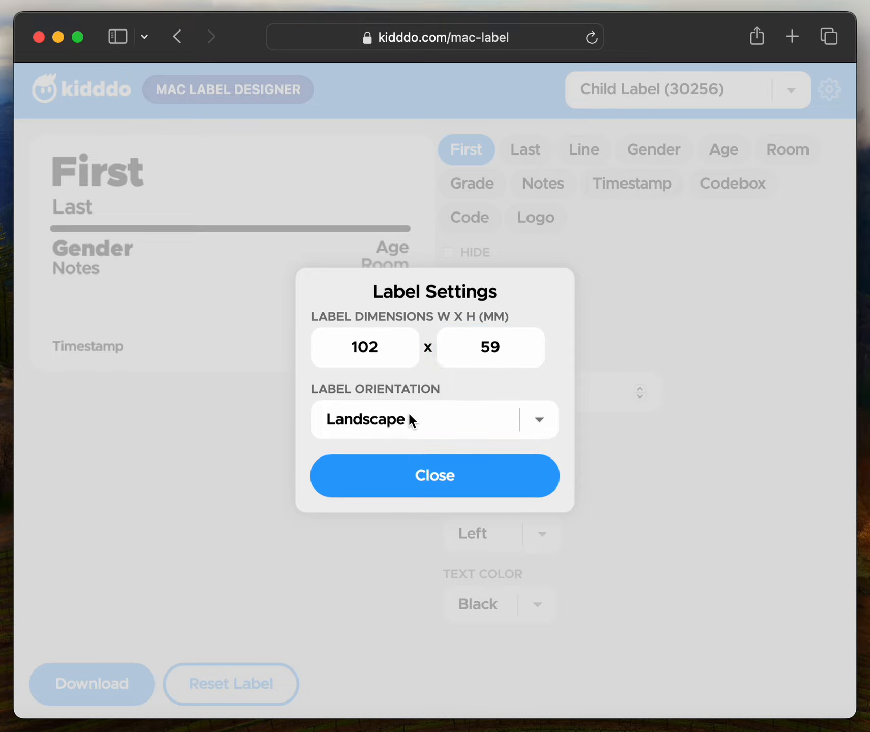
{"action": "left_click", "coordinate": [414, 470]}
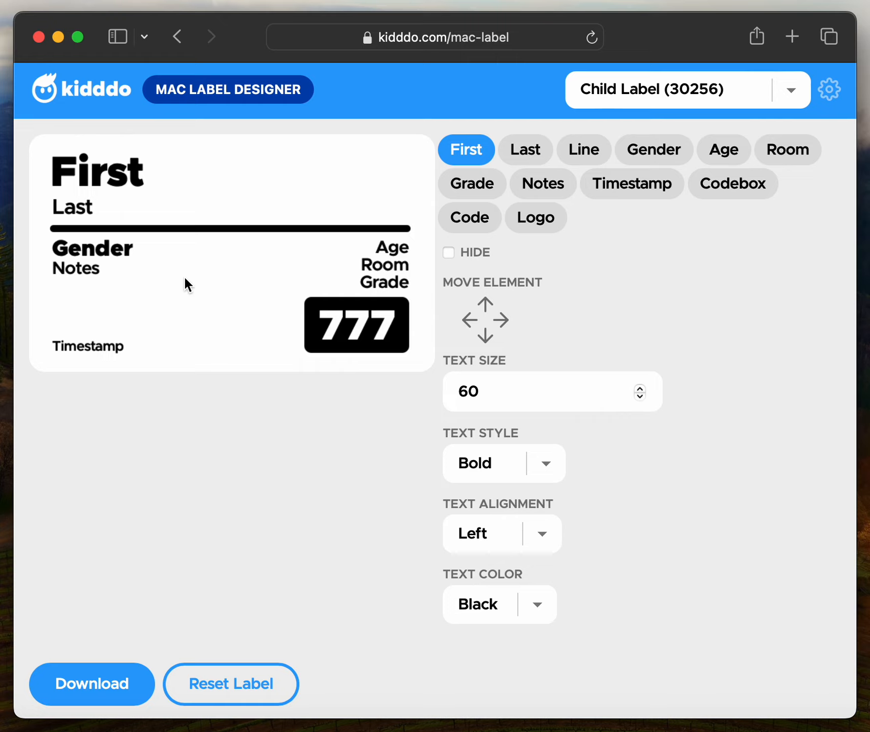
Step: Switch to the Test Print (30256) label and review its dimensions and orientation settings without changing them
{"action": "left_click", "coordinate": [697, 84]}
{"action": "left_click", "coordinate": [656, 32]}
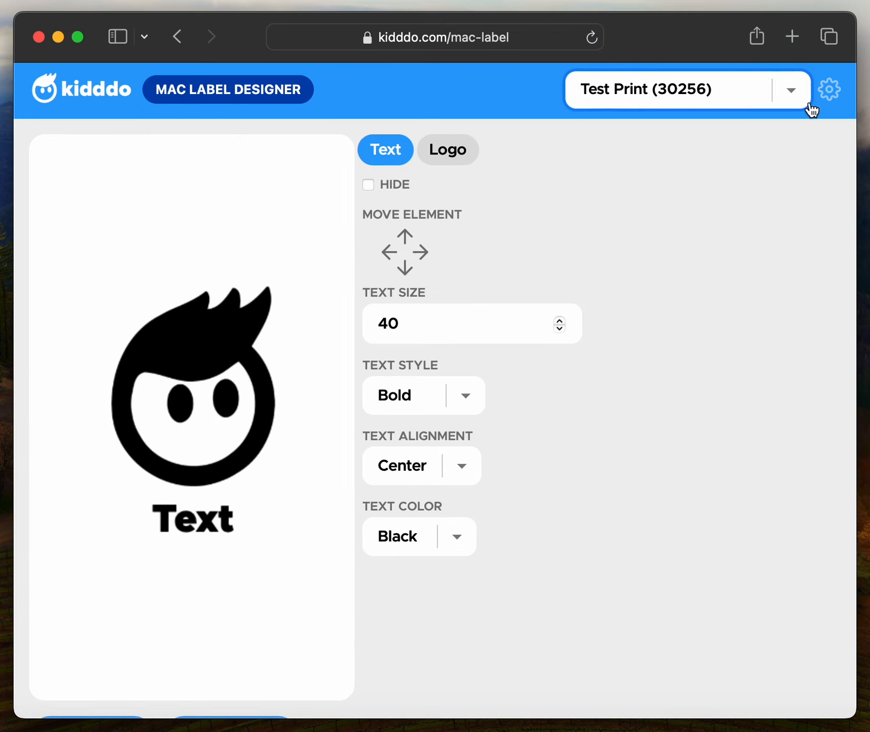
{"action": "left_click", "coordinate": [829, 89]}
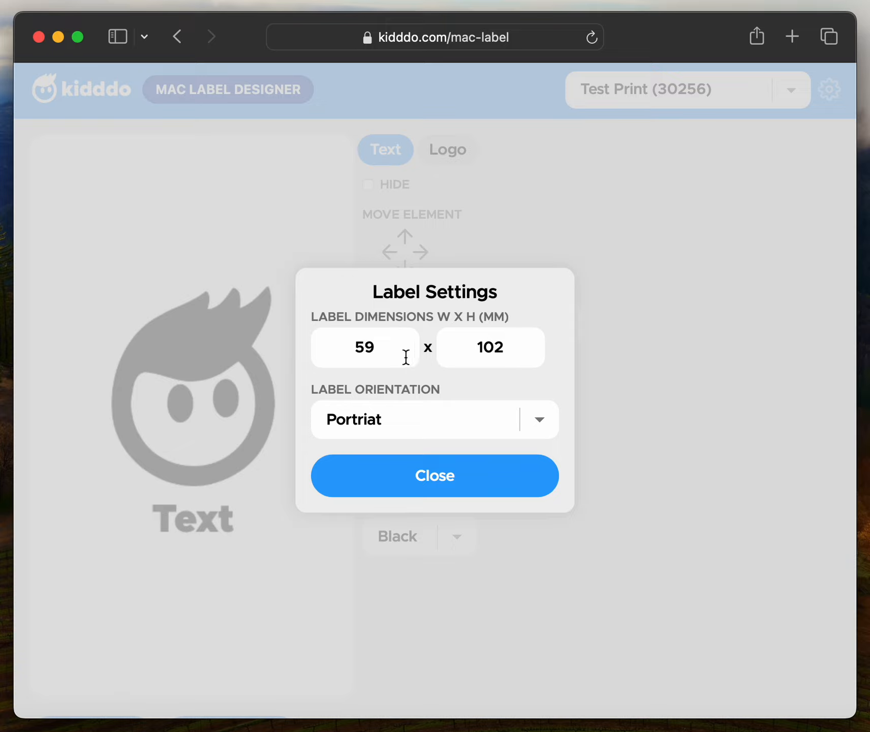
{"action": "left_click", "coordinate": [455, 419]}
{"action": "left_click", "coordinate": [457, 387]}
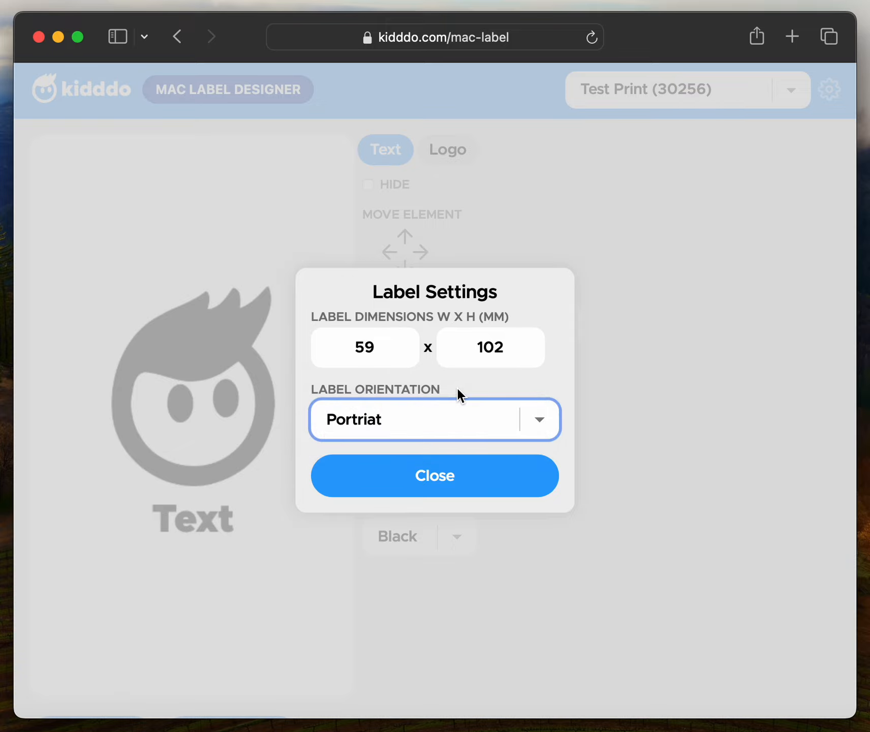
{"action": "left_click", "coordinate": [451, 476]}
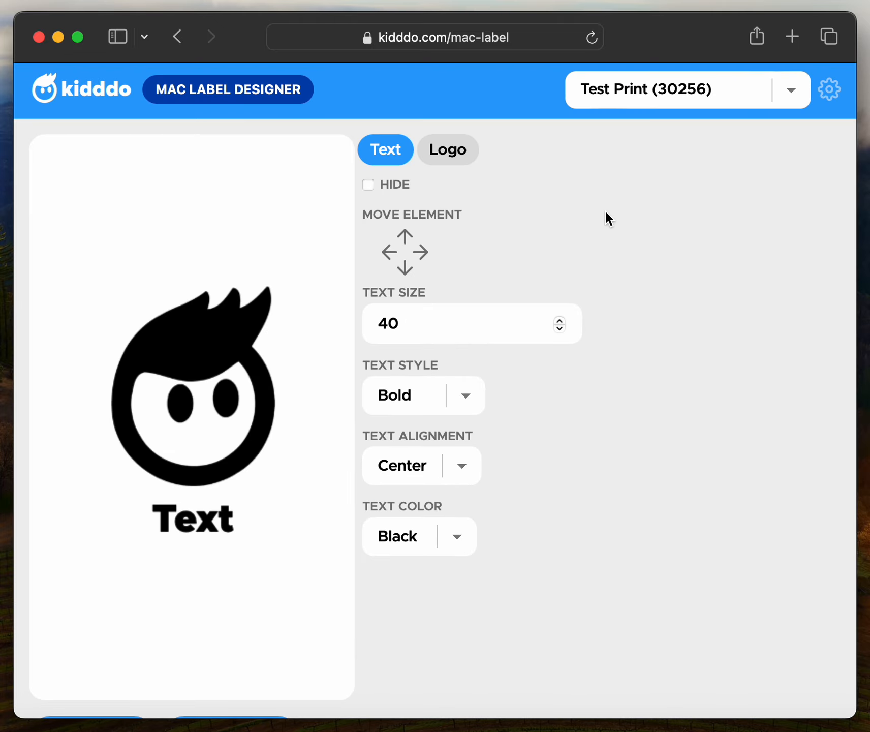
Step: Return to the Child Label (30256) and examine the settings of its First, Line and Codebox elements
{"action": "left_click", "coordinate": [629, 103]}
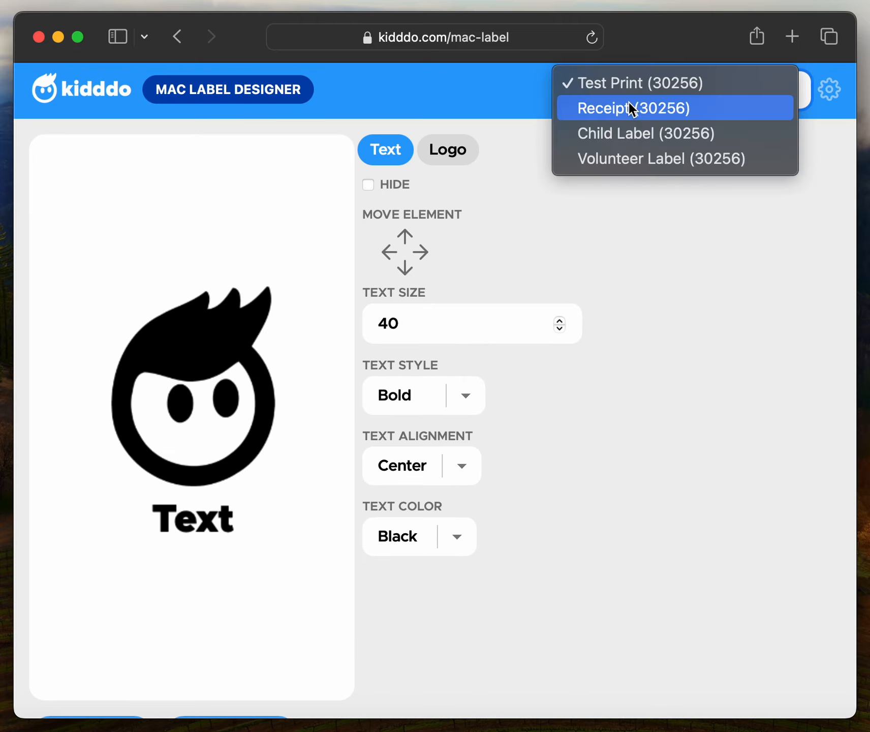
{"action": "left_click", "coordinate": [642, 138]}
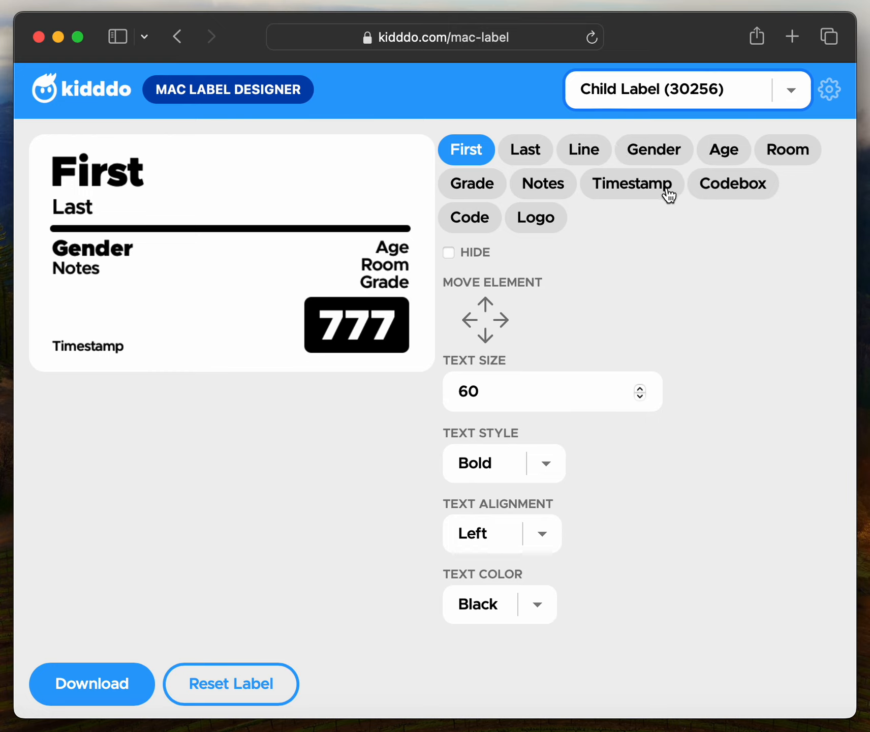
{"action": "left_click", "coordinate": [514, 156]}
{"action": "left_click", "coordinate": [467, 156]}
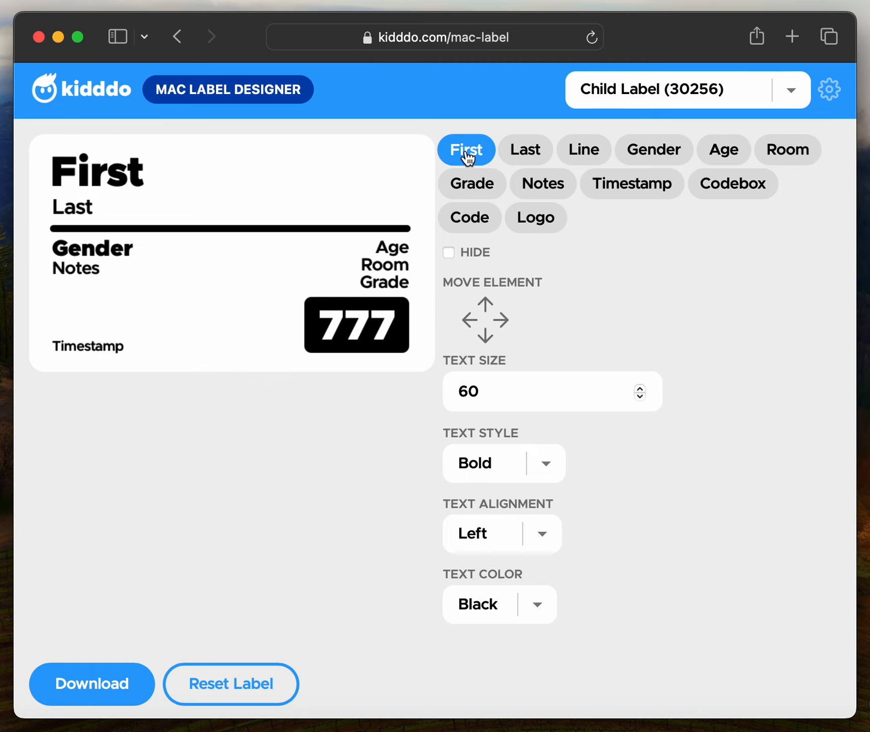
{"action": "left_click", "coordinate": [583, 158]}
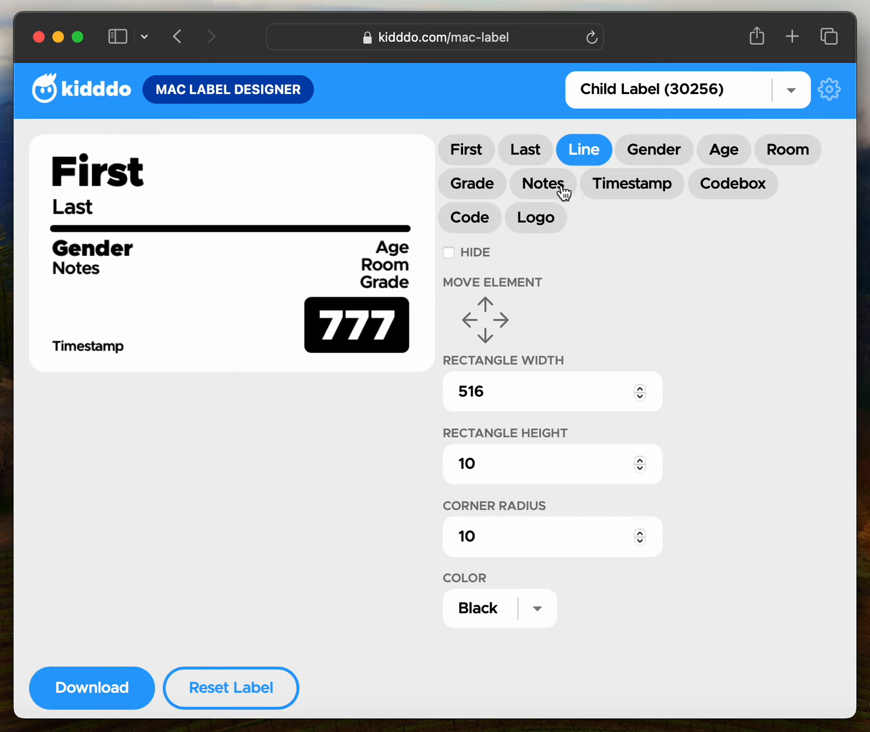
{"action": "left_click", "coordinate": [716, 188]}
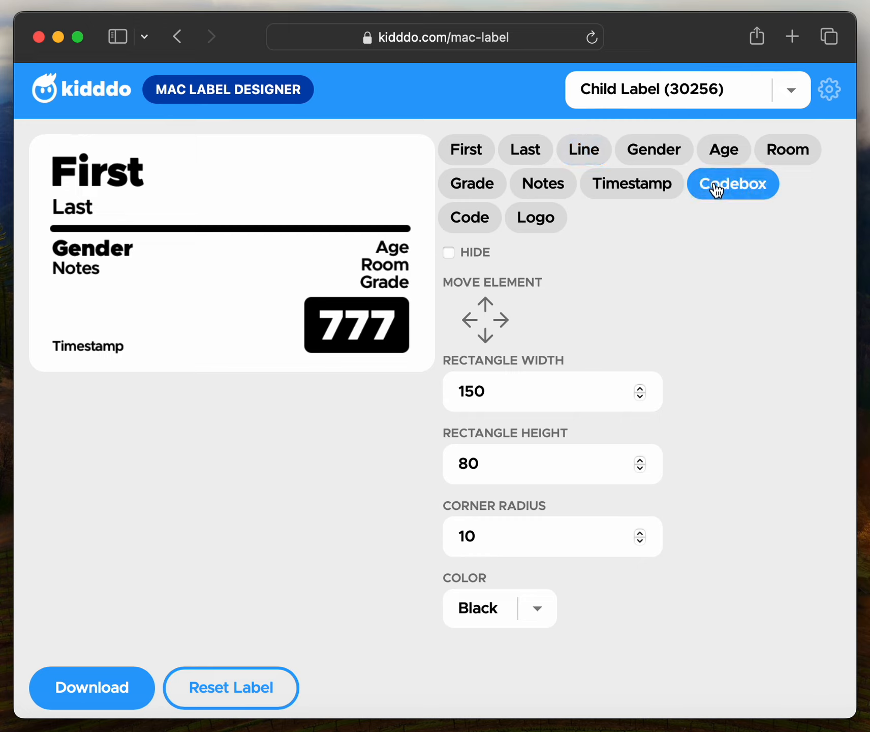
Step: Unhide the logo on the Child Label and upload renovation-icon-black.png as its image
{"action": "left_click", "coordinate": [540, 222]}
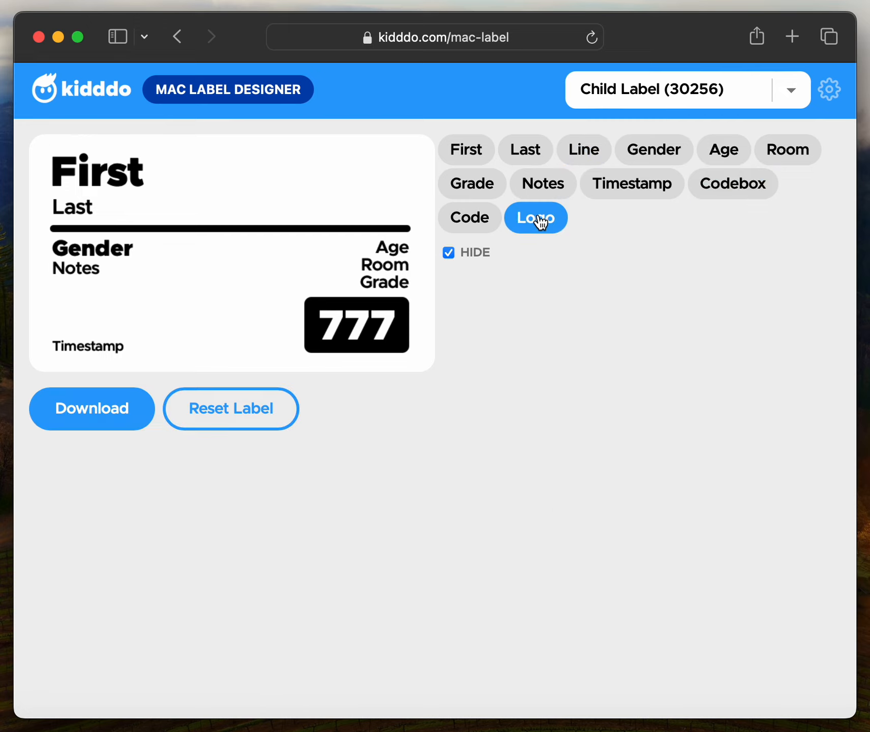
{"action": "left_click", "coordinate": [468, 253]}
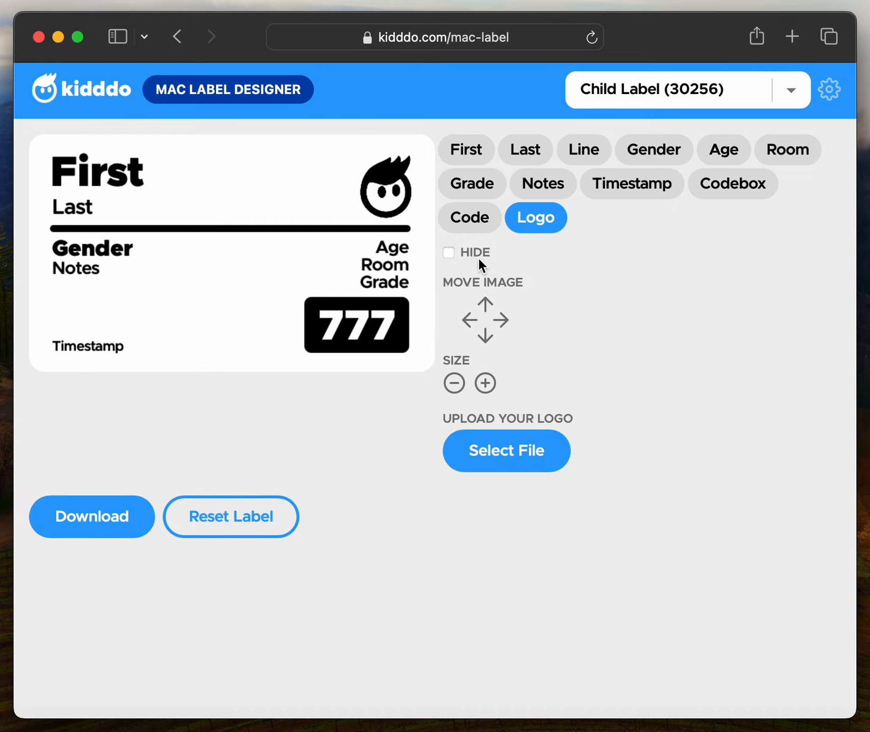
{"action": "left_click", "coordinate": [514, 441]}
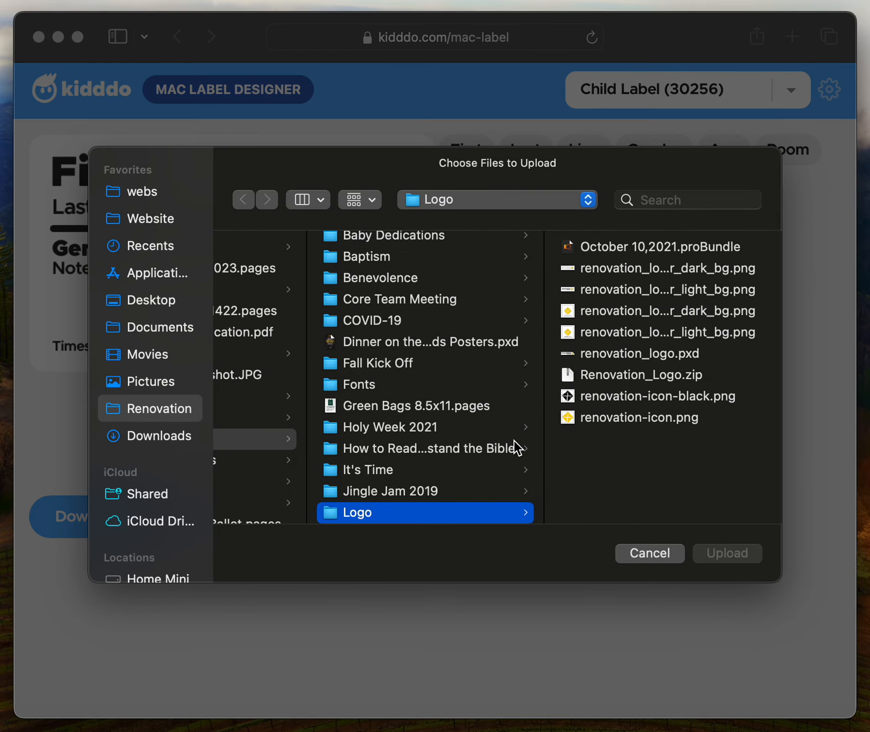
{"action": "left_click", "coordinate": [596, 391]}
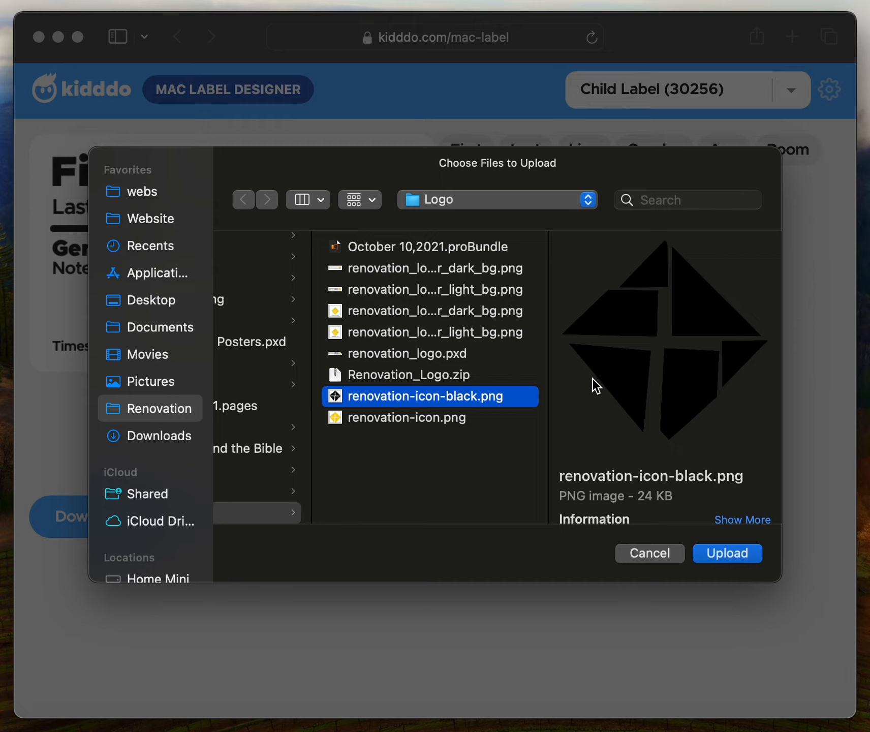
{"action": "left_click", "coordinate": [722, 556]}
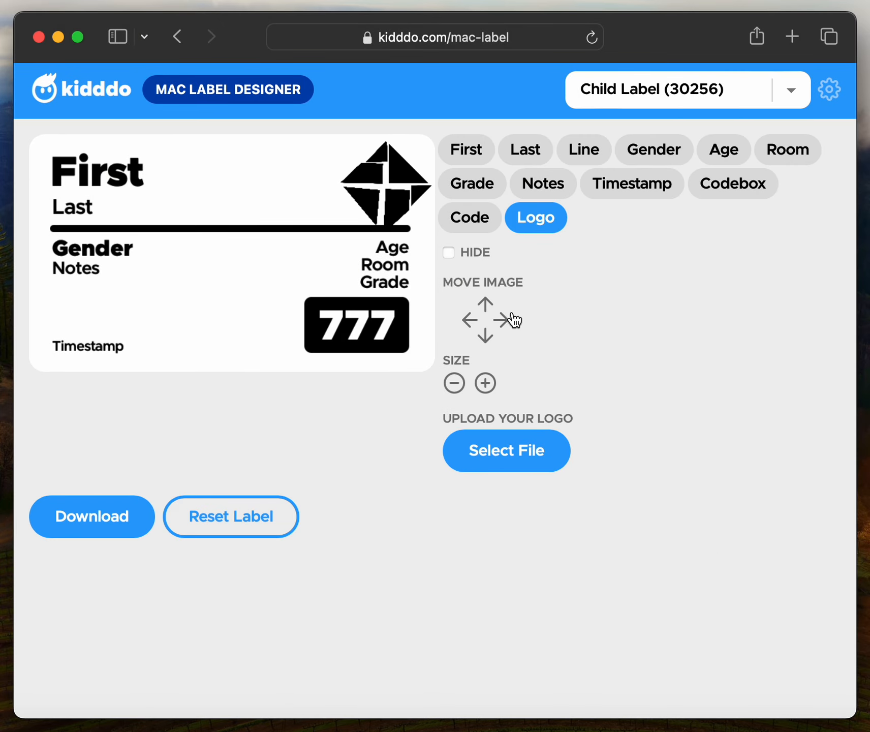
Step: Nudge the uploaded logo several steps to the left and slightly down on the label
{"action": "left_click", "coordinate": [468, 320]}
{"action": "left_click", "coordinate": [468, 321]}
{"action": "left_click", "coordinate": [467, 321]}
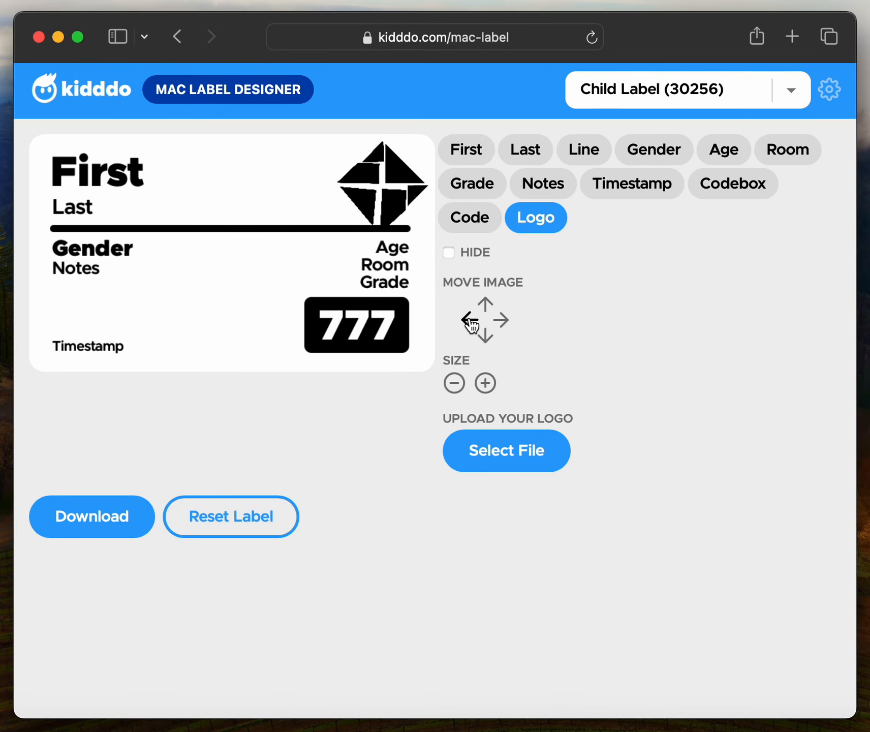
{"action": "left_click", "coordinate": [466, 321]}
{"action": "left_click", "coordinate": [466, 320]}
{"action": "left_click", "coordinate": [466, 320]}
{"action": "key", "text": "Left"}
{"action": "key", "text": "Left"}
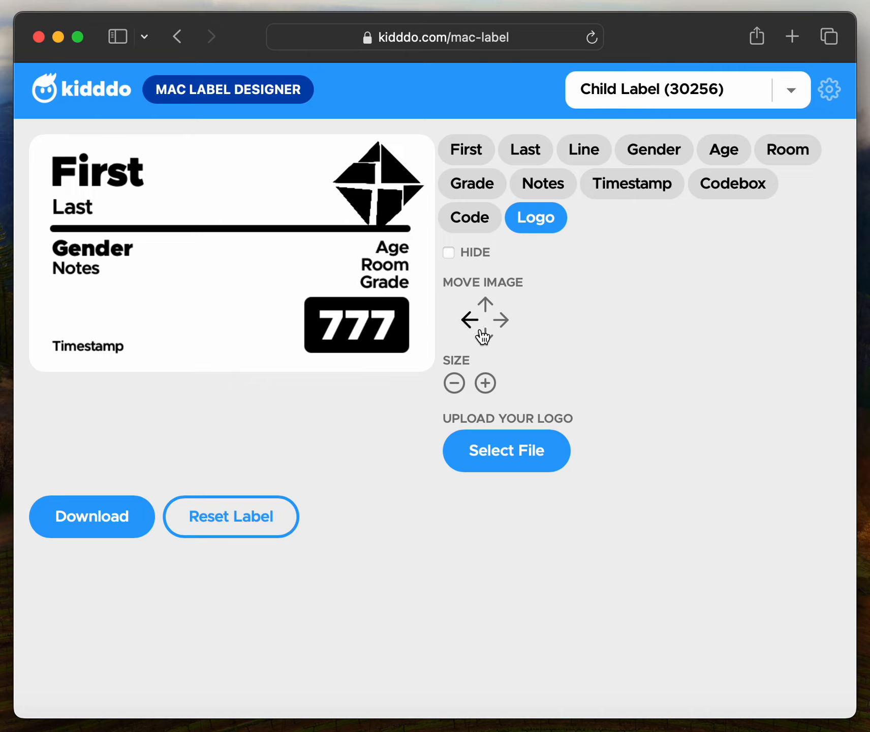
{"action": "left_click", "coordinate": [485, 335]}
Step: Shrink the logo until it sits clear of the divider line, and enlarge it again by one step
{"action": "left_click", "coordinate": [455, 383]}
{"action": "left_click", "coordinate": [455, 383]}
{"action": "left_click", "coordinate": [454, 384]}
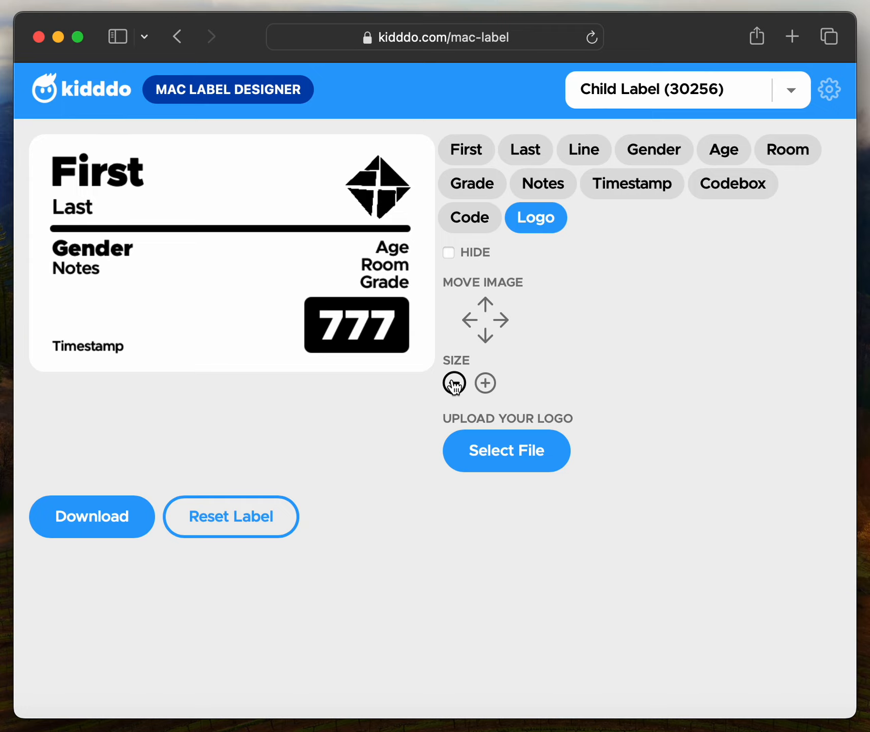
{"action": "left_click", "coordinate": [454, 382]}
{"action": "left_click", "coordinate": [454, 383]}
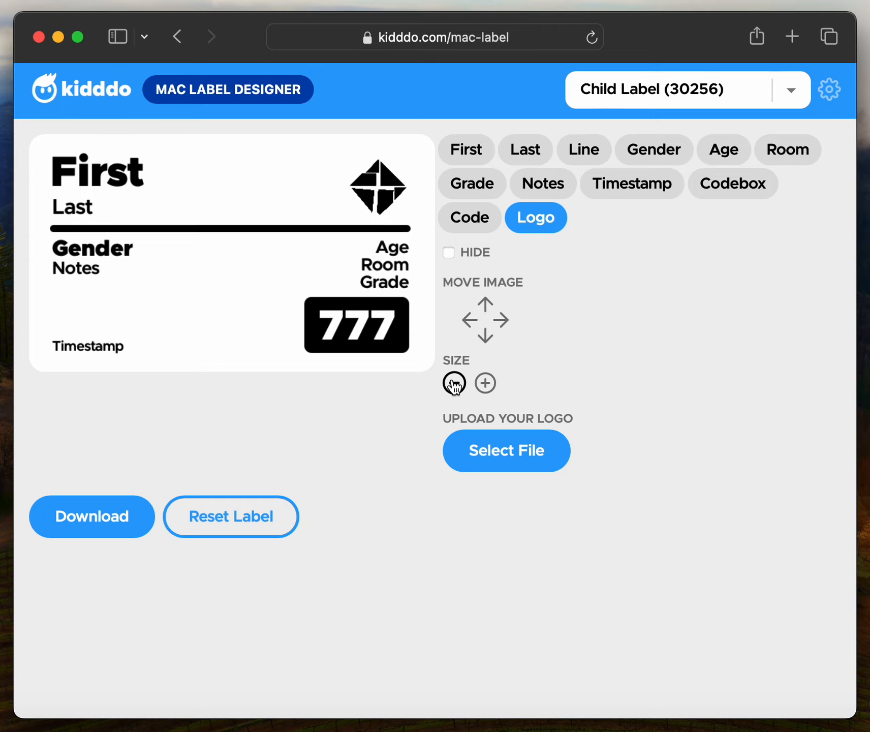
{"action": "left_click", "coordinate": [485, 383]}
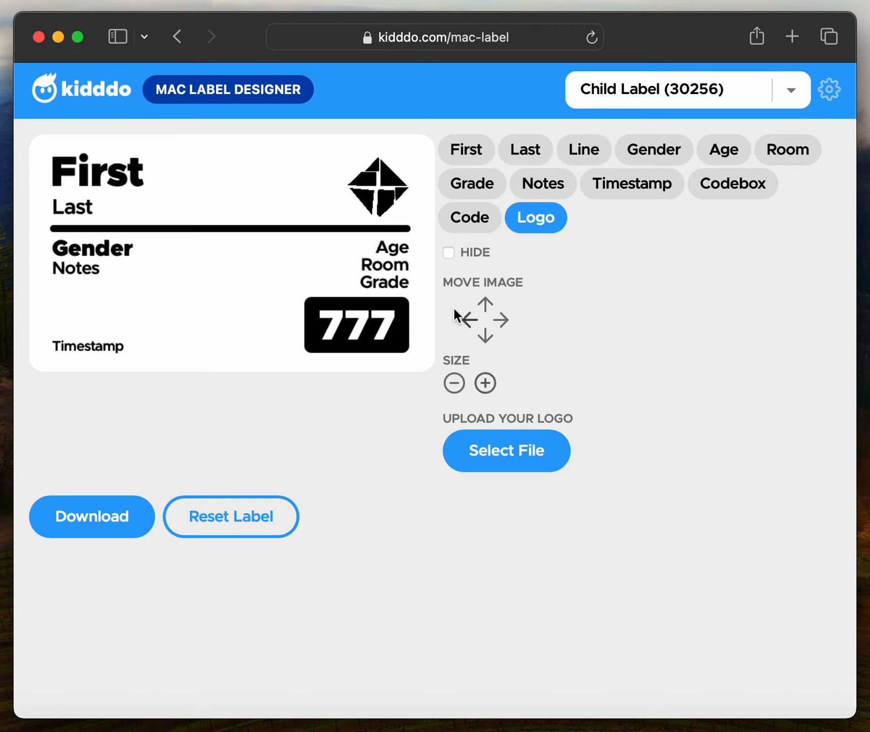
Step: Hide the logo on the Child Label and show it again
{"action": "left_click", "coordinate": [474, 250]}
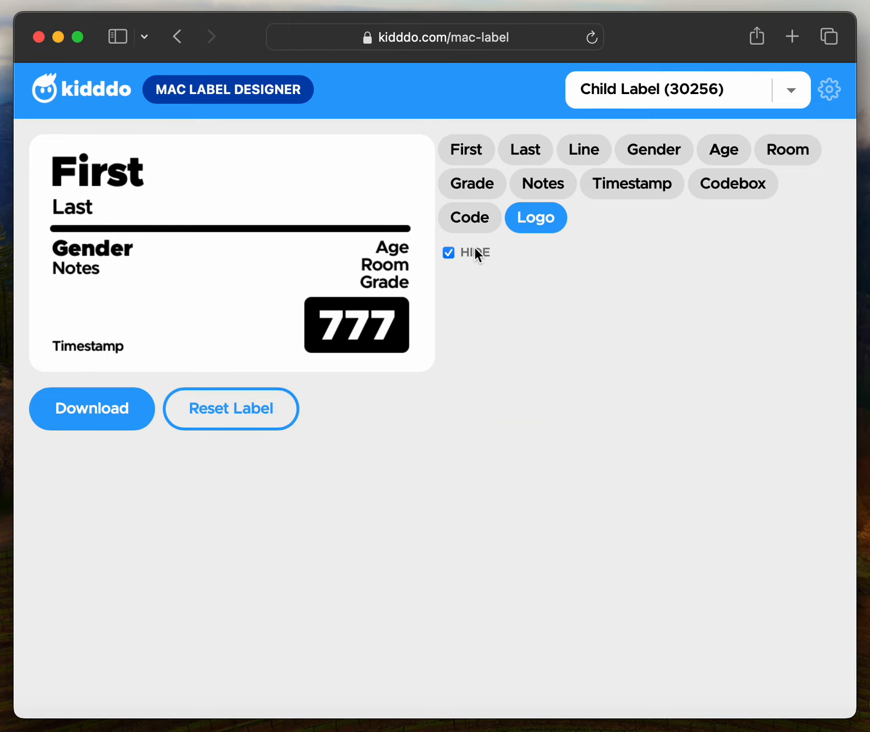
{"action": "left_click", "coordinate": [474, 251]}
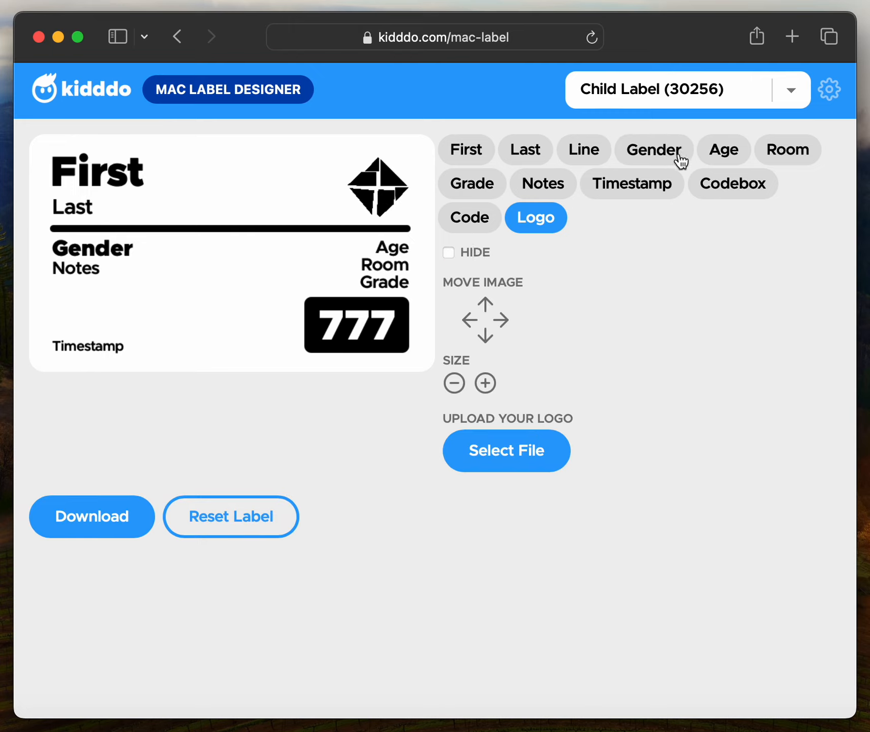
Step: Hide the Gender and Grade elements on the Child Label
{"action": "left_click", "coordinate": [658, 161]}
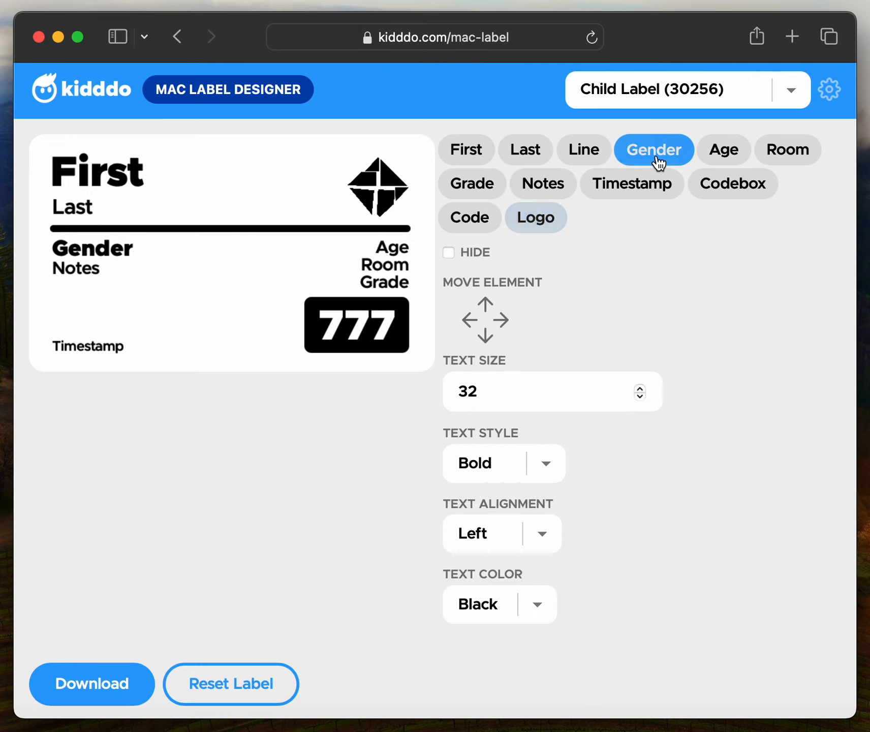
{"action": "left_click", "coordinate": [459, 255]}
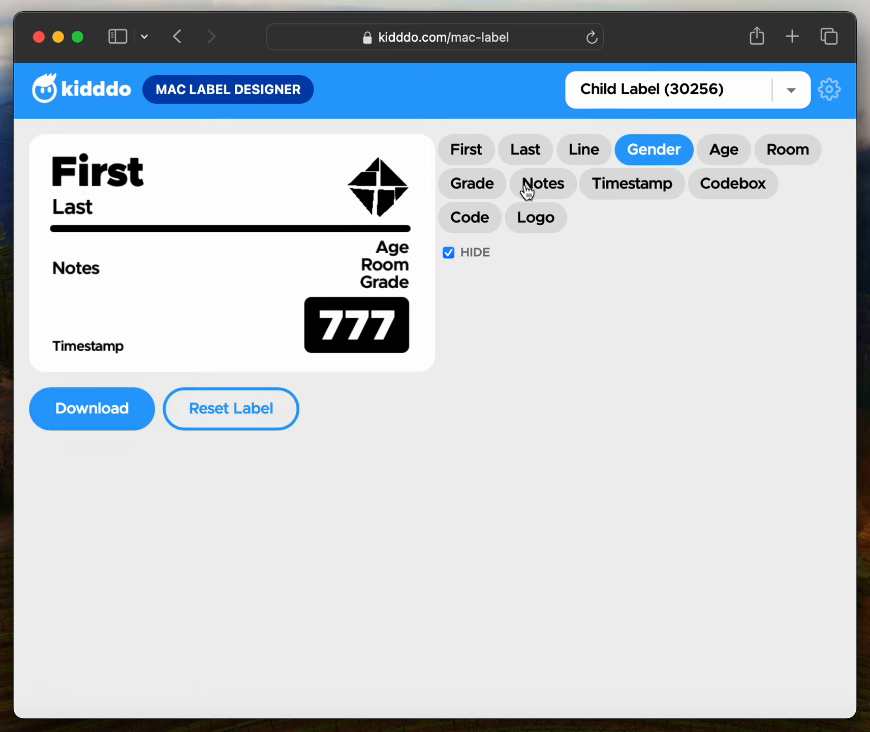
{"action": "left_click", "coordinate": [489, 190]}
{"action": "left_click", "coordinate": [464, 254]}
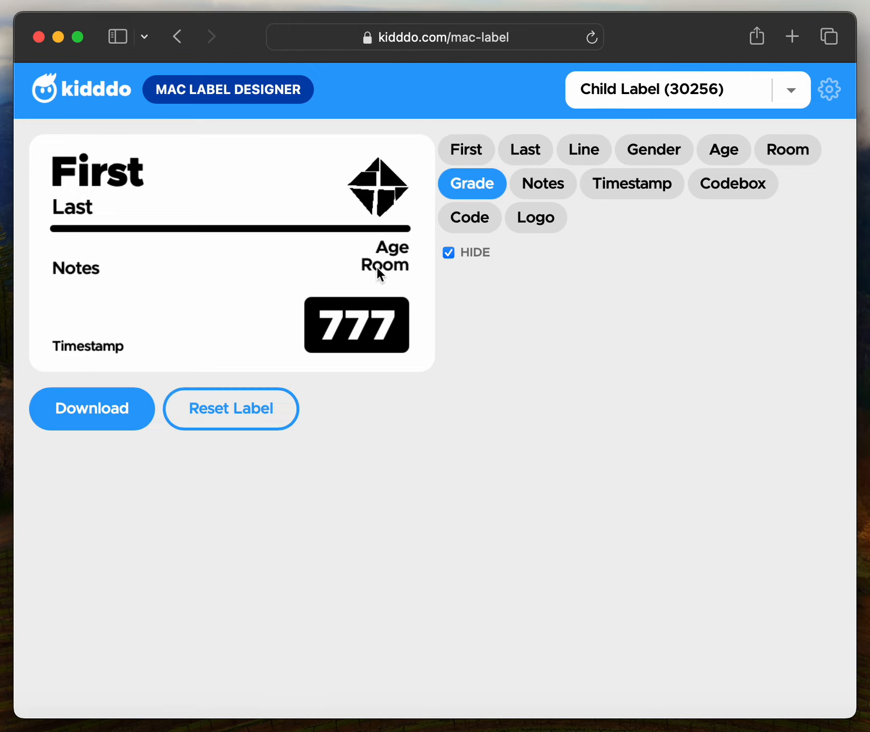
Step: Reduce the First element's text size to 50 and lower it further in single steps to 41
{"action": "left_click", "coordinate": [467, 153]}
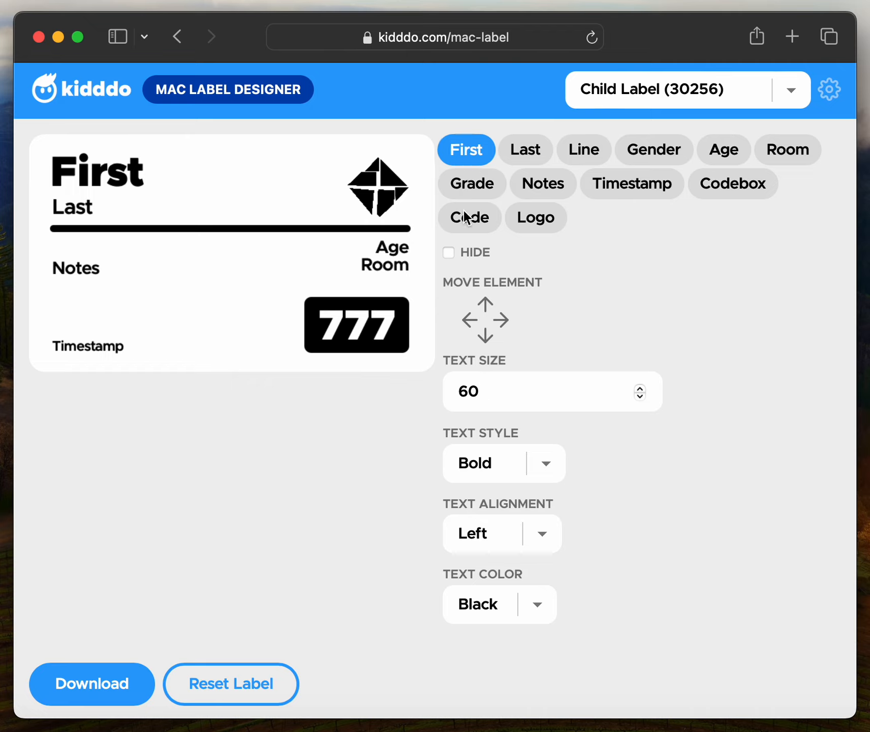
{"action": "left_click", "coordinate": [468, 392]}
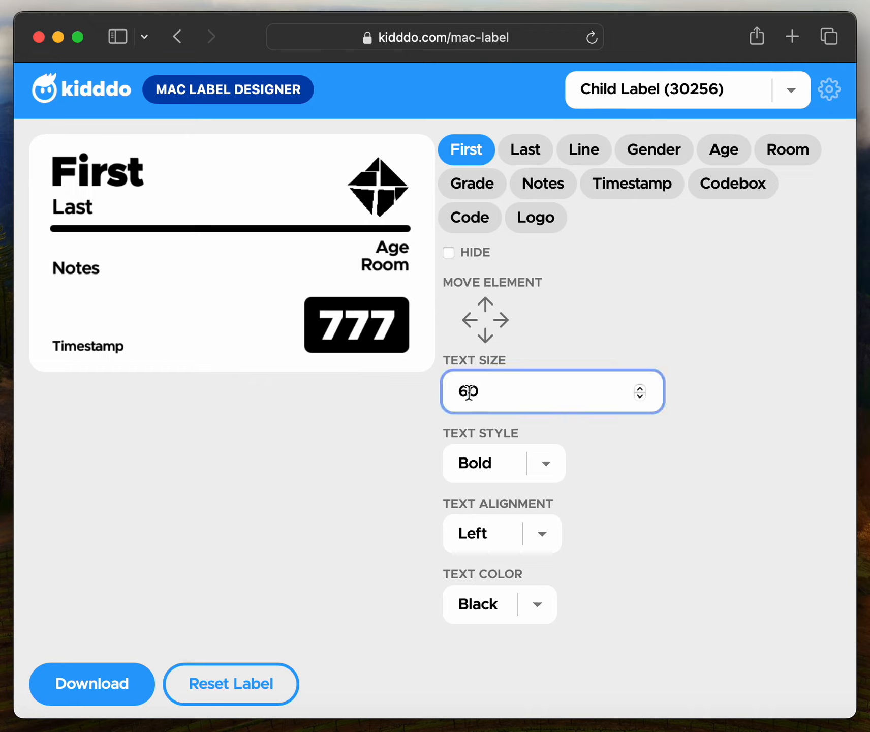
{"action": "key", "text": "BackSpace"}
{"action": "type", "text": "5"}
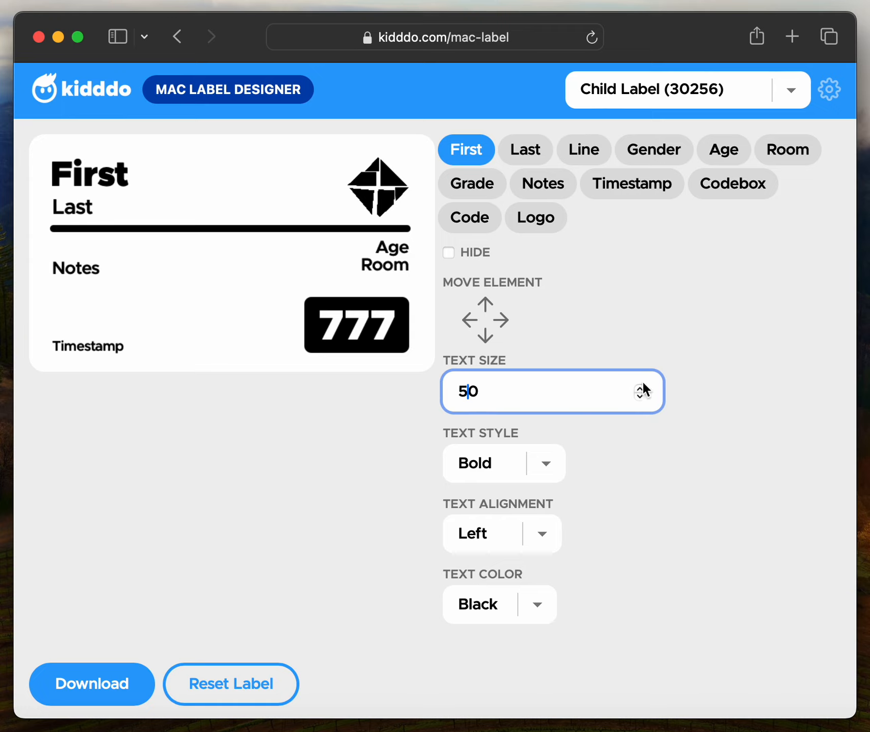
{"action": "left_click", "coordinate": [642, 396]}
{"action": "left_click", "coordinate": [642, 395]}
{"action": "left_click", "coordinate": [642, 396]}
{"action": "double_click", "coordinate": [642, 396]}
{"action": "left_click", "coordinate": [642, 396]}
{"action": "left_click", "coordinate": [642, 396]}
{"action": "left_click", "coordinate": [642, 396]}
{"action": "left_click", "coordinate": [642, 396]}
Step: Nudge the First element one step to the right and five steps down, closer to the Last element
{"action": "left_click", "coordinate": [502, 321]}
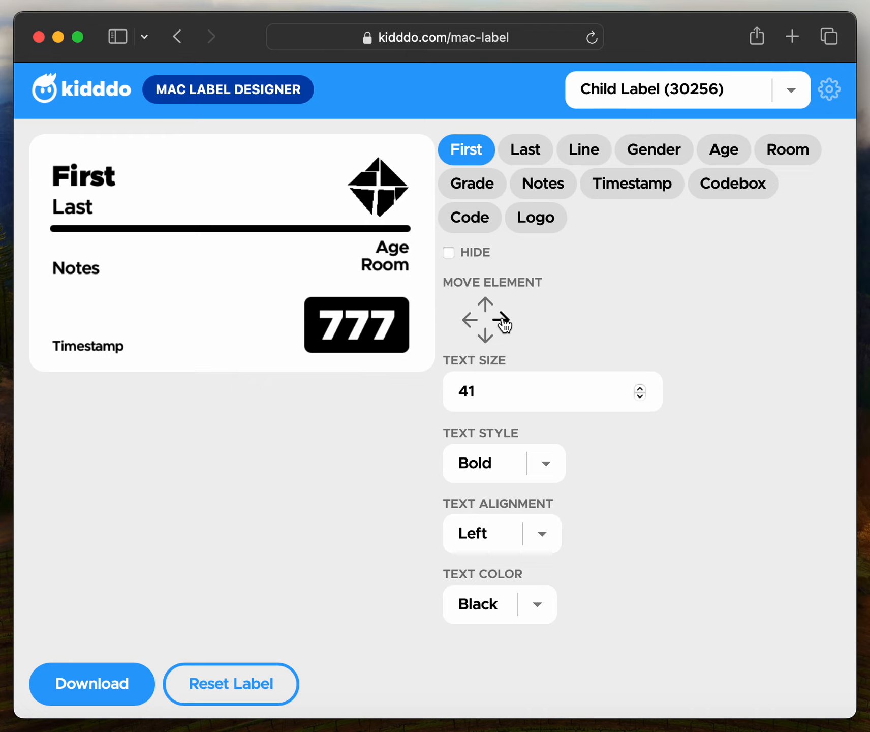
{"action": "left_click", "coordinate": [486, 331]}
{"action": "left_click", "coordinate": [486, 331]}
{"action": "left_click", "coordinate": [486, 331]}
{"action": "left_click", "coordinate": [486, 330]}
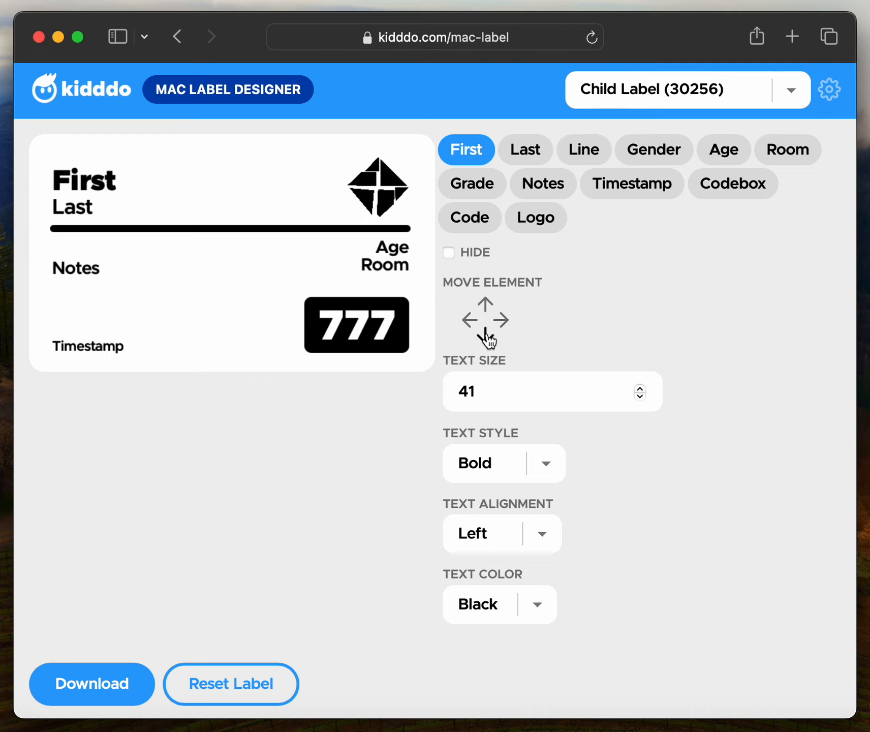
{"action": "left_click", "coordinate": [486, 330]}
Step: Switch the First element's text style to Normal and back to Bold
{"action": "left_click", "coordinate": [521, 462]}
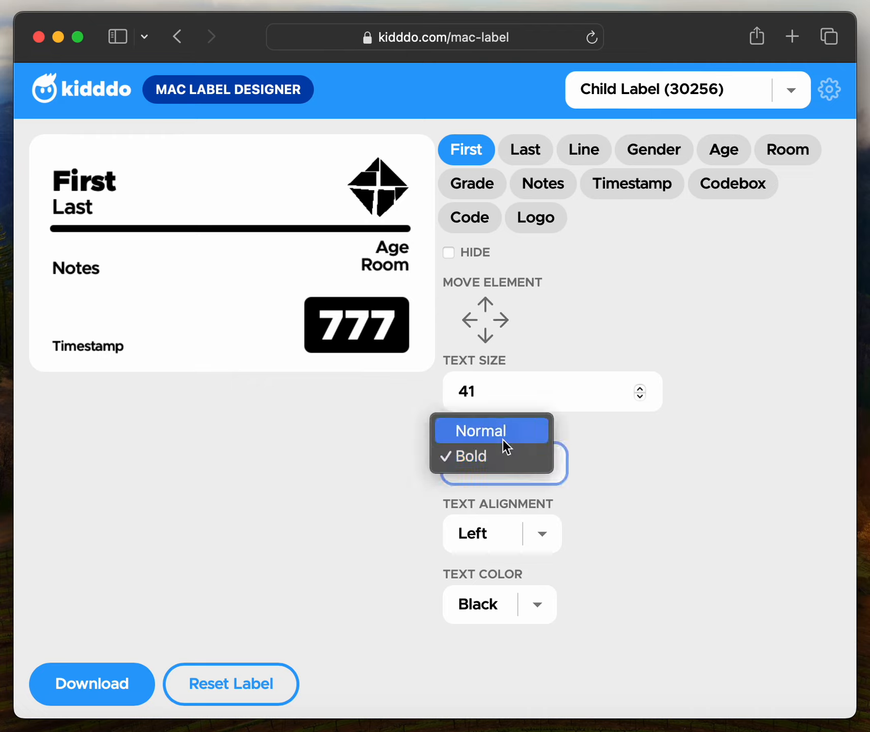
{"action": "left_click", "coordinate": [496, 432]}
{"action": "left_click", "coordinate": [499, 468]}
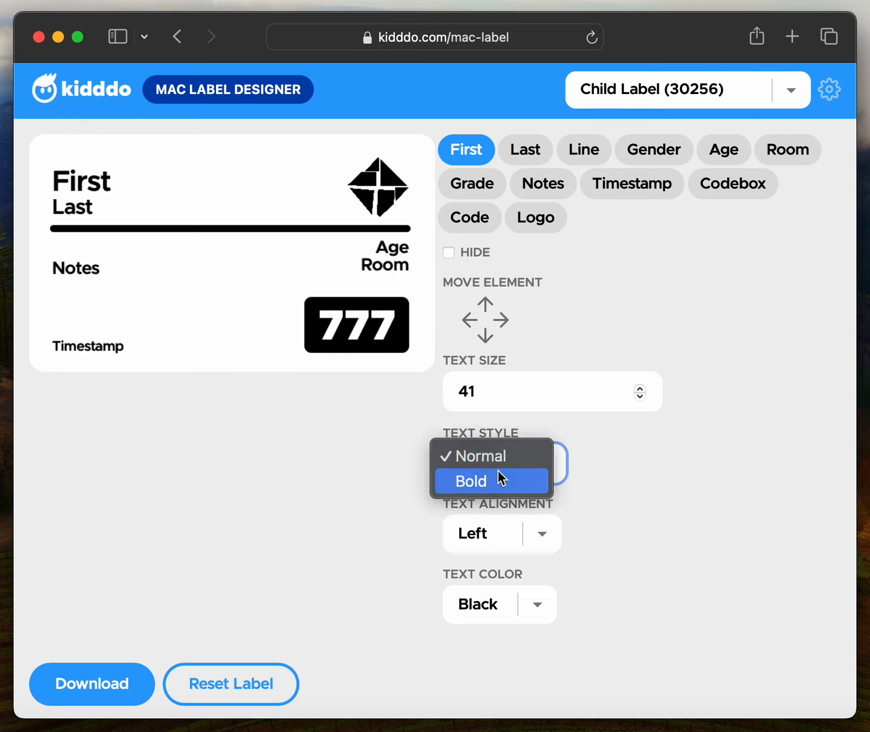
{"action": "left_click", "coordinate": [500, 479]}
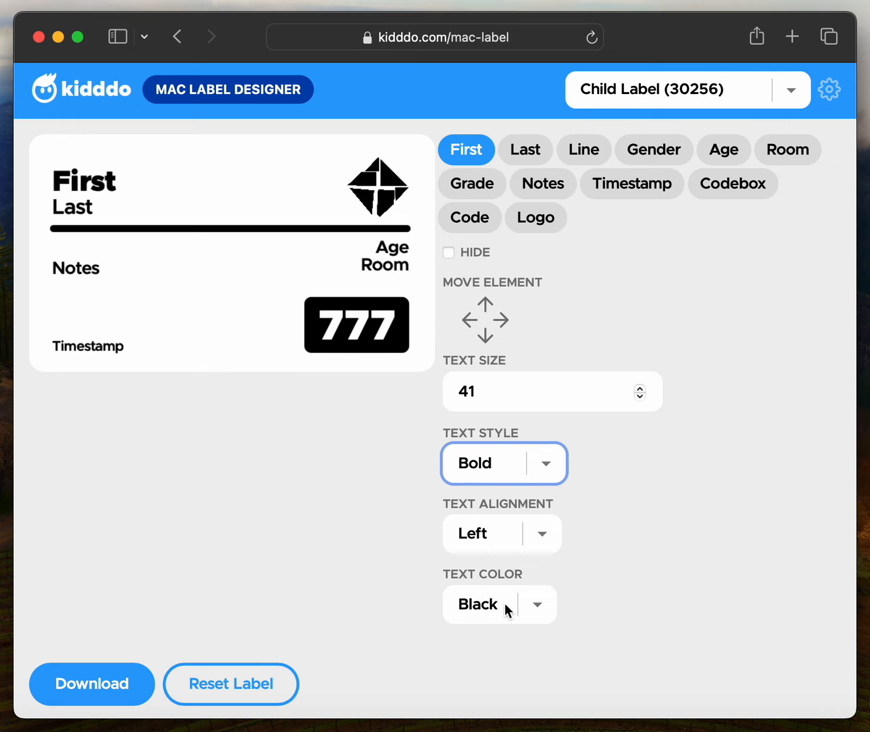
Step: Try Gray, Silver and White as the First element's text color, and return it to Black
{"action": "left_click", "coordinate": [465, 219]}
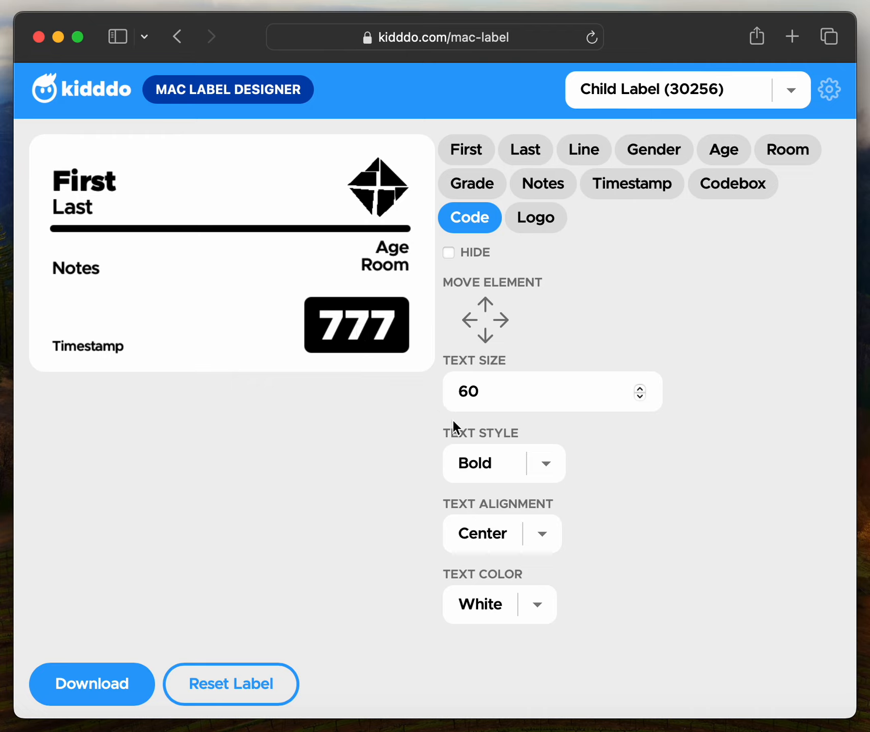
{"action": "left_click", "coordinate": [467, 152]}
{"action": "left_click", "coordinate": [491, 604]}
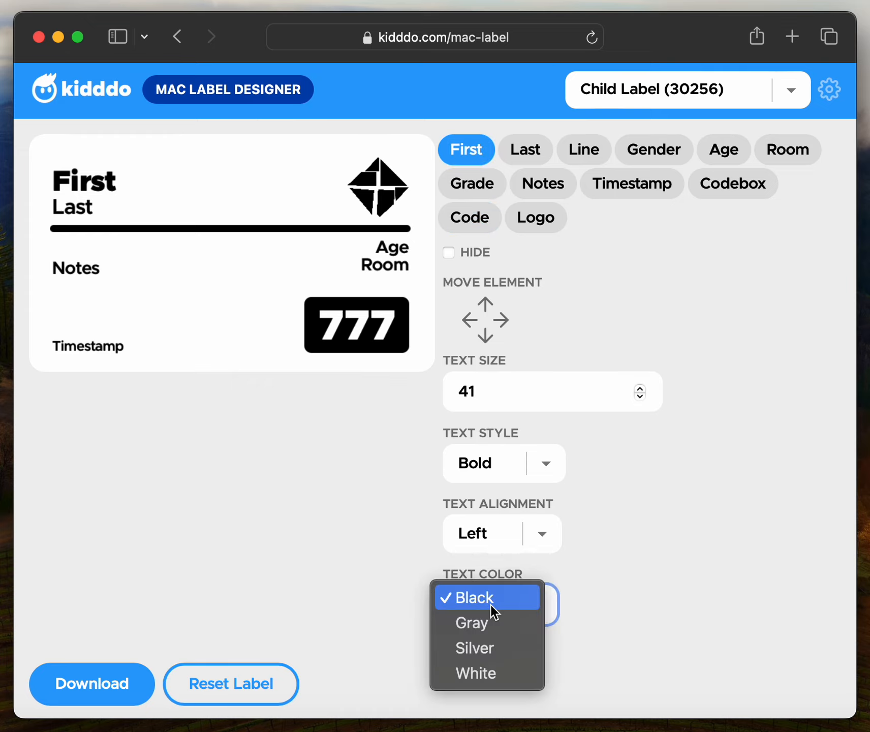
{"action": "left_click", "coordinate": [496, 622]}
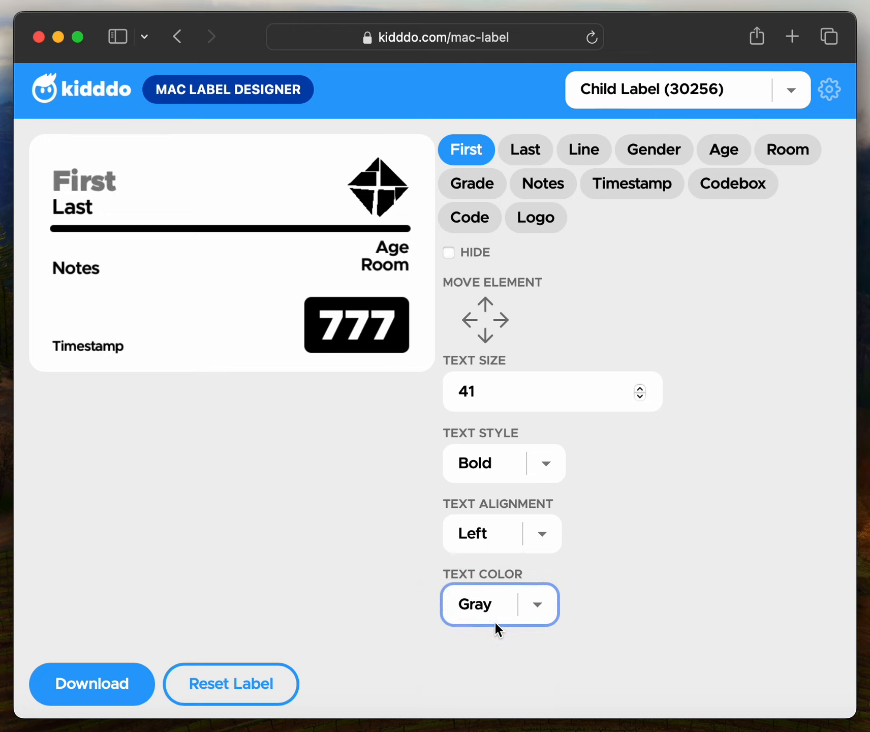
{"action": "left_click", "coordinate": [494, 600]}
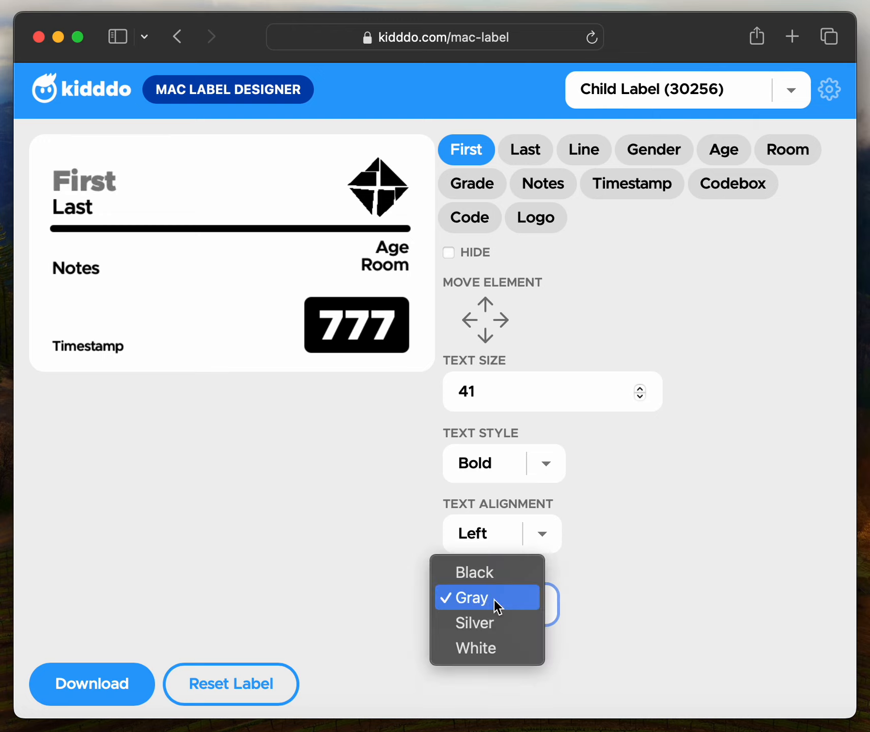
{"action": "left_click", "coordinate": [495, 626]}
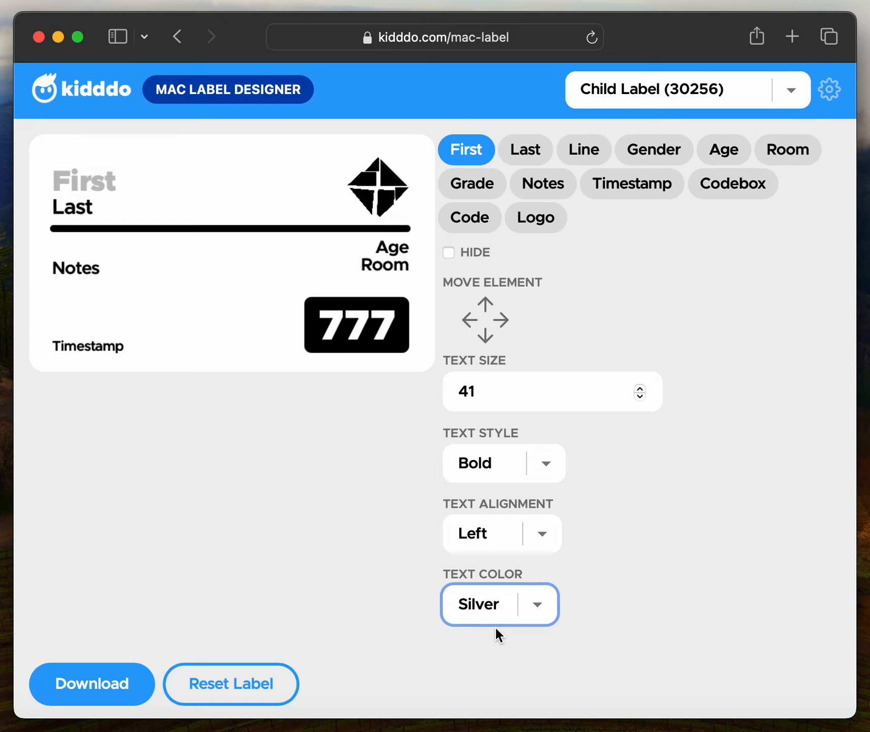
{"action": "left_click", "coordinate": [485, 603]}
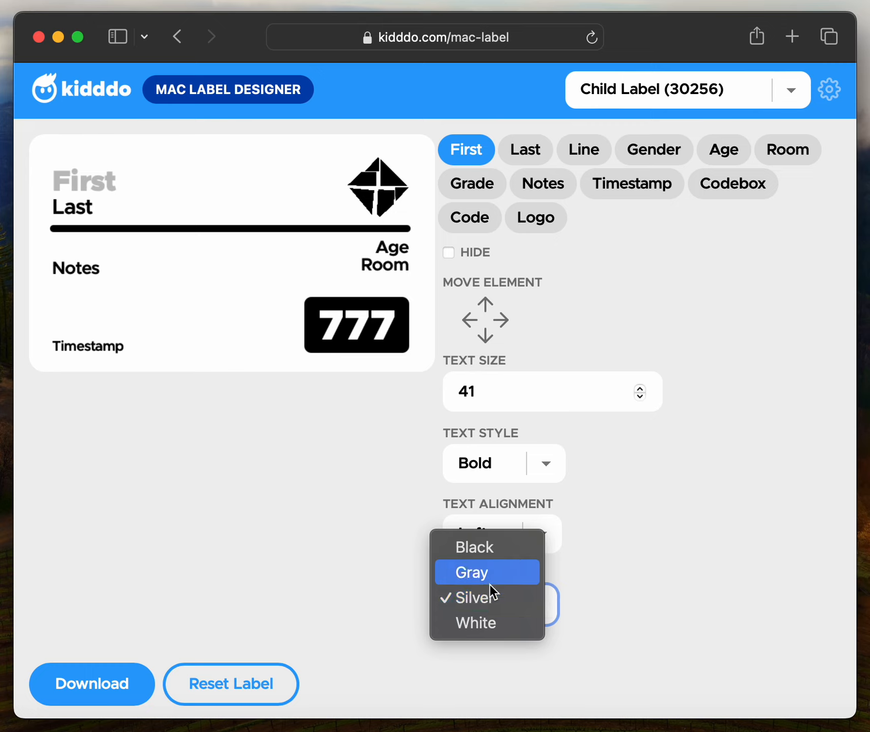
{"action": "left_click", "coordinate": [492, 625]}
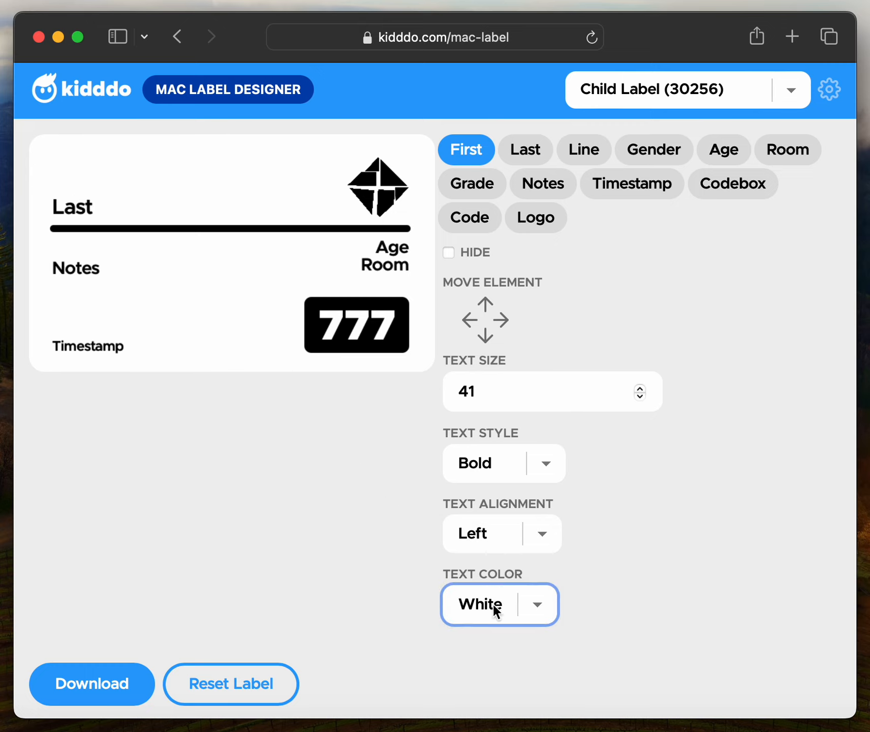
{"action": "left_click", "coordinate": [523, 608]}
{"action": "left_click", "coordinate": [499, 526]}
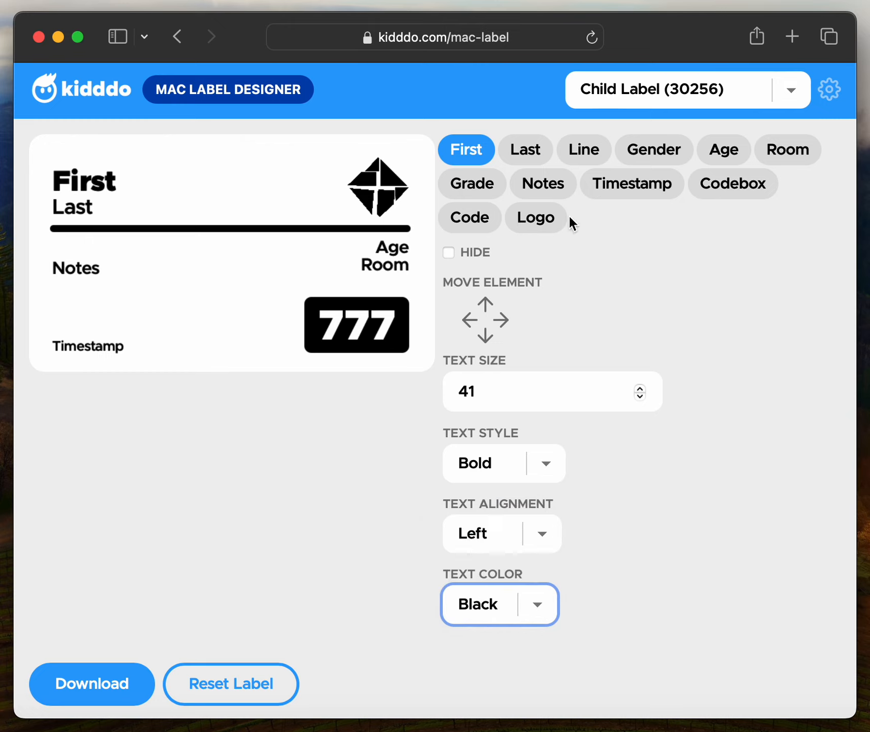
Step: Try Silver and Gray as the Code element's text color, and return it to White
{"action": "left_click", "coordinate": [474, 220]}
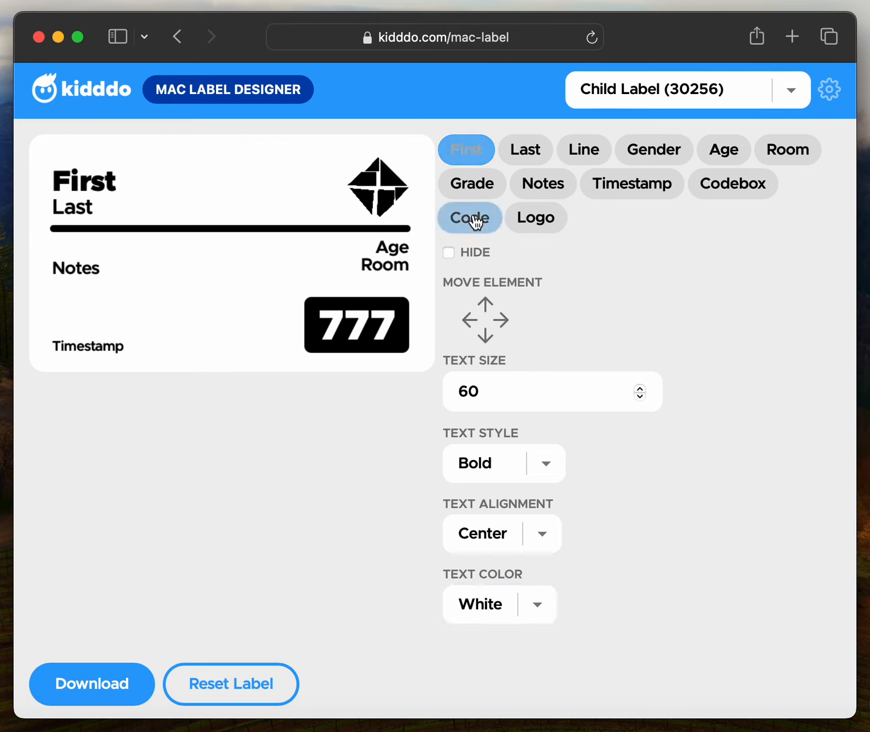
{"action": "left_click", "coordinate": [499, 607]}
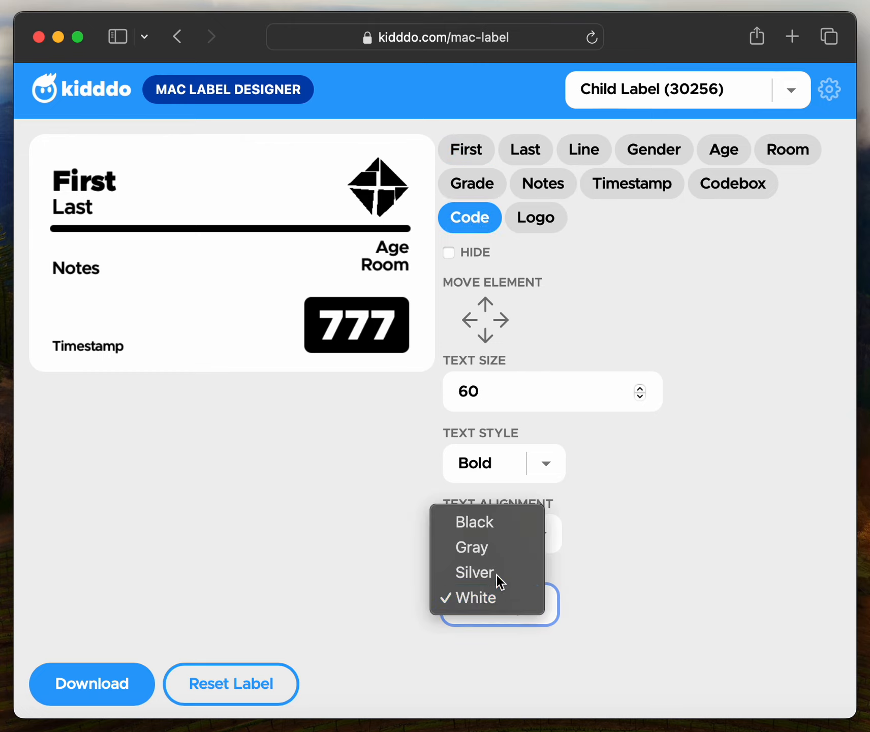
{"action": "left_click", "coordinate": [497, 579]}
{"action": "left_click", "coordinate": [491, 605]}
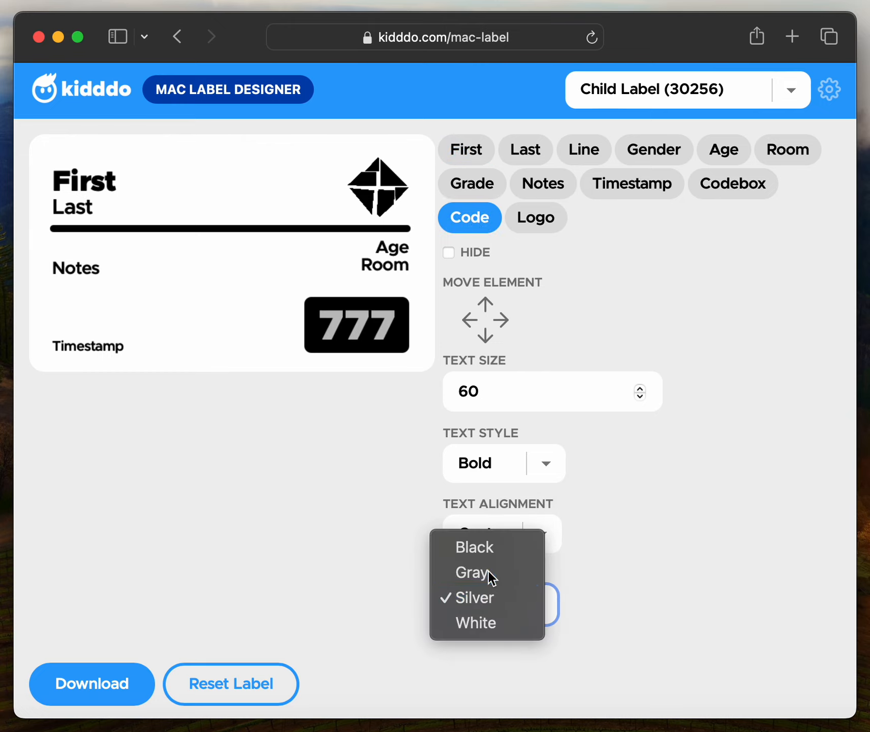
{"action": "left_click", "coordinate": [488, 570]}
{"action": "left_click", "coordinate": [488, 604]}
{"action": "left_click", "coordinate": [500, 646]}
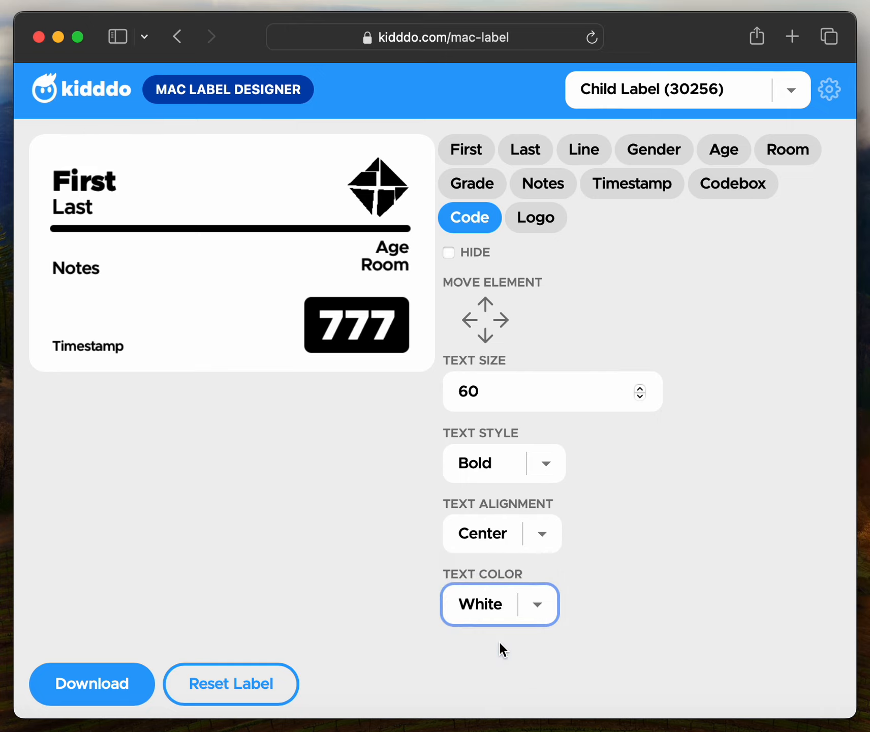
Step: Set the Code element's text color to Black and hide the Codebox behind it
{"action": "left_click", "coordinate": [649, 325]}
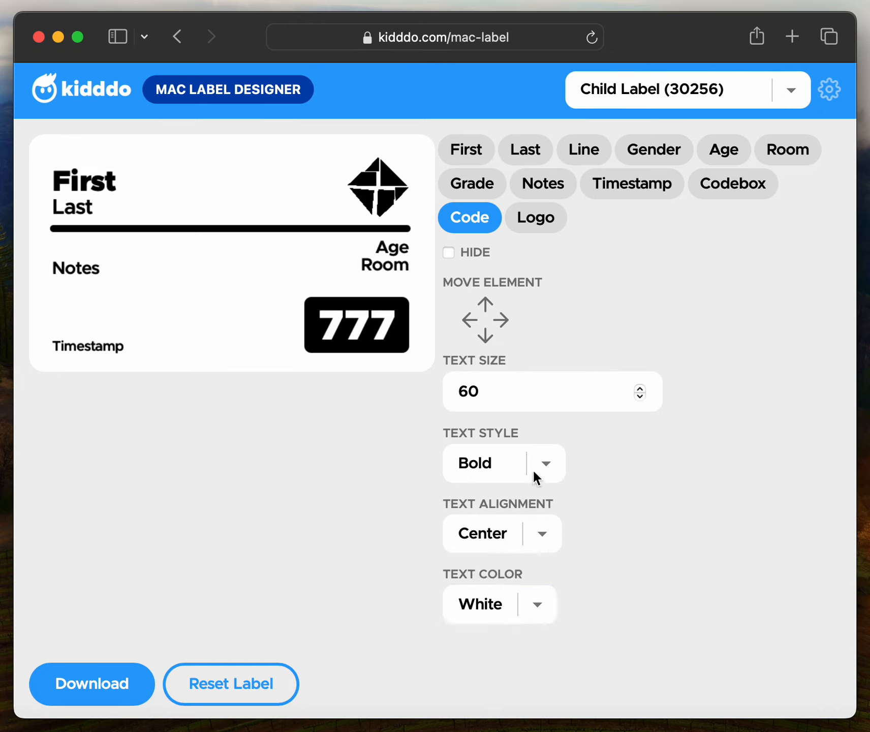
{"action": "left_click", "coordinate": [516, 604]}
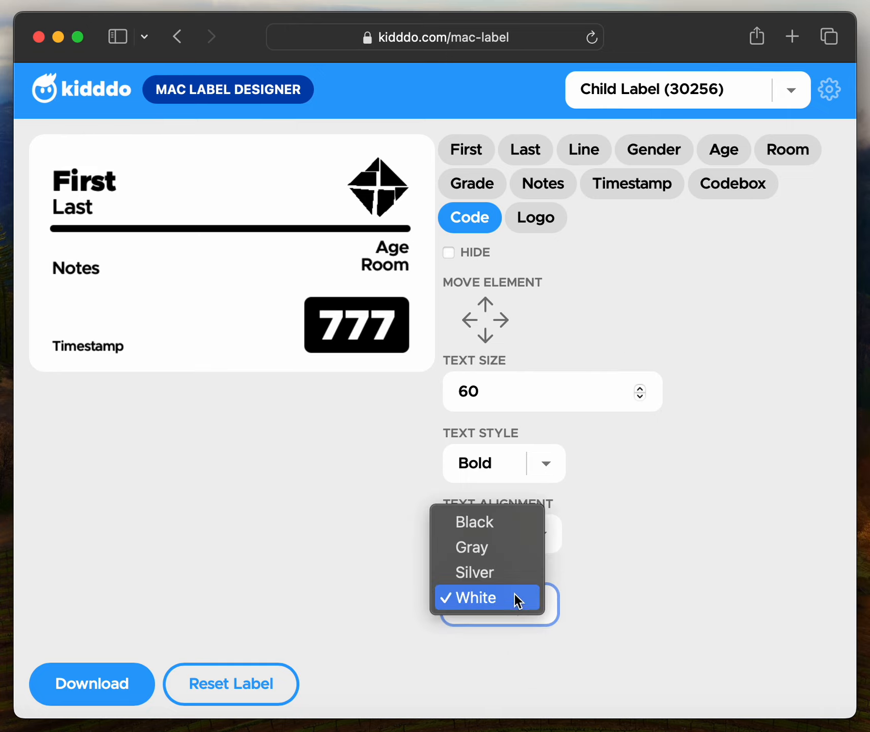
{"action": "left_click", "coordinate": [502, 526]}
{"action": "left_click", "coordinate": [734, 187]}
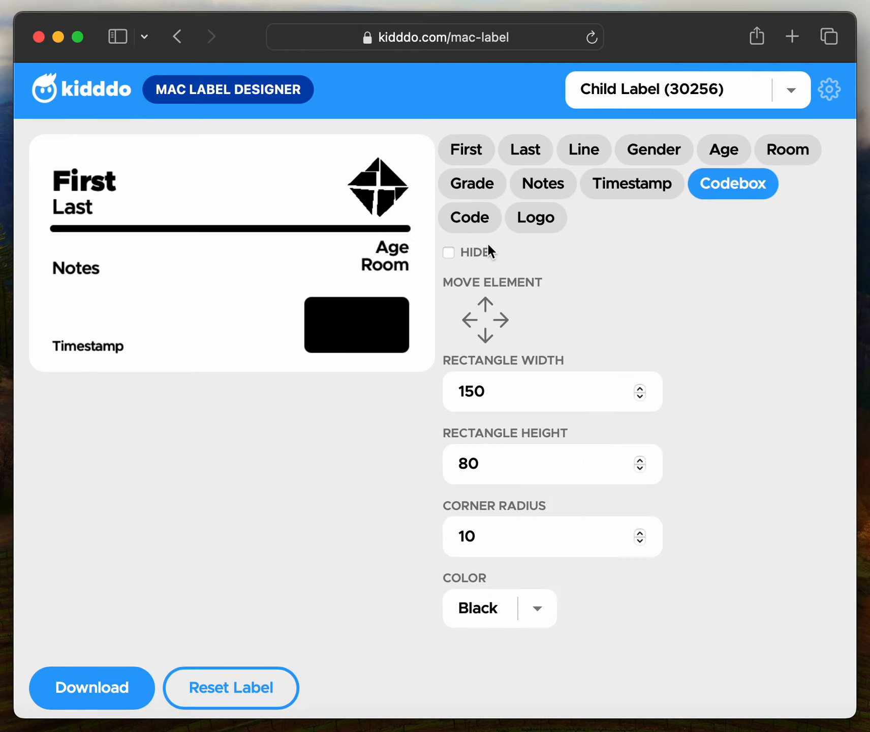
{"action": "left_click", "coordinate": [469, 253]}
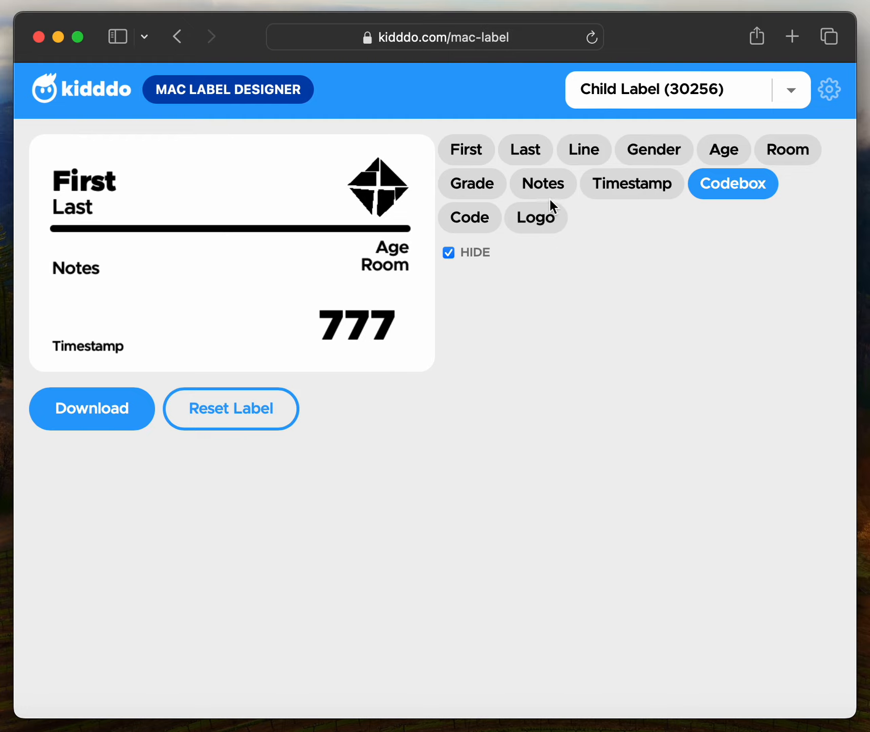
Step: Download the customised label and rename the file in Downloads to Reno Child Label (30256).kidddo
{"action": "left_click", "coordinate": [619, 193]}
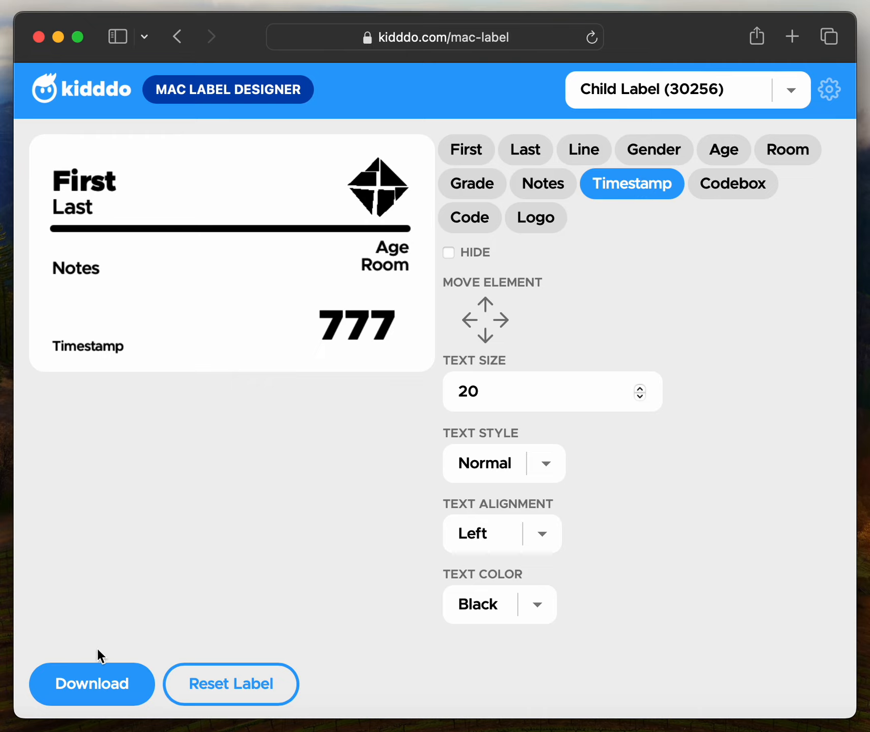
{"action": "left_click", "coordinate": [97, 686]}
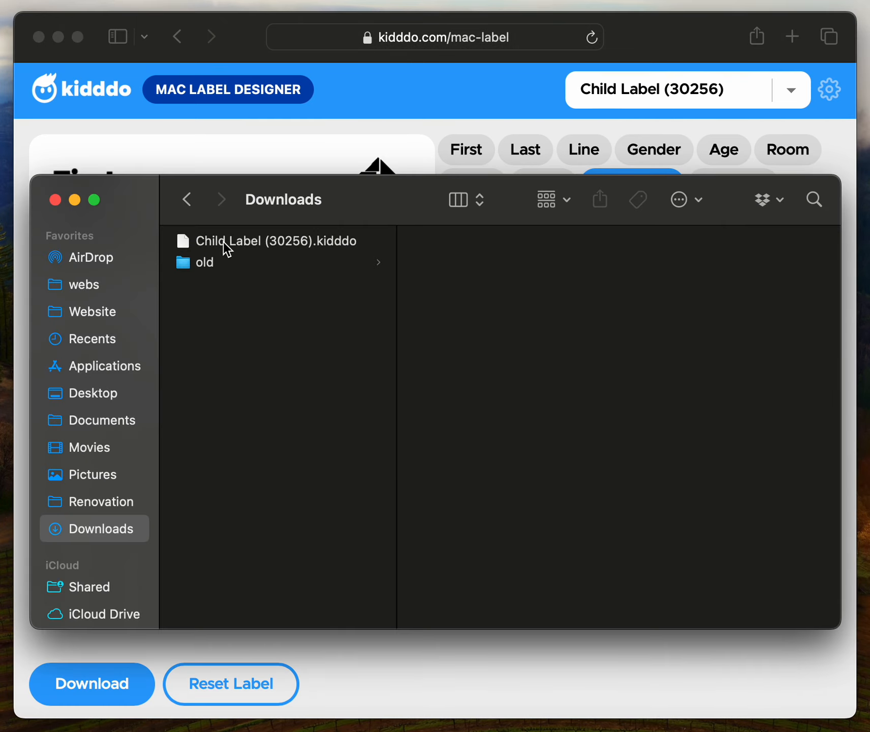
{"action": "left_click", "coordinate": [223, 241]}
{"action": "left_click", "coordinate": [223, 241]}
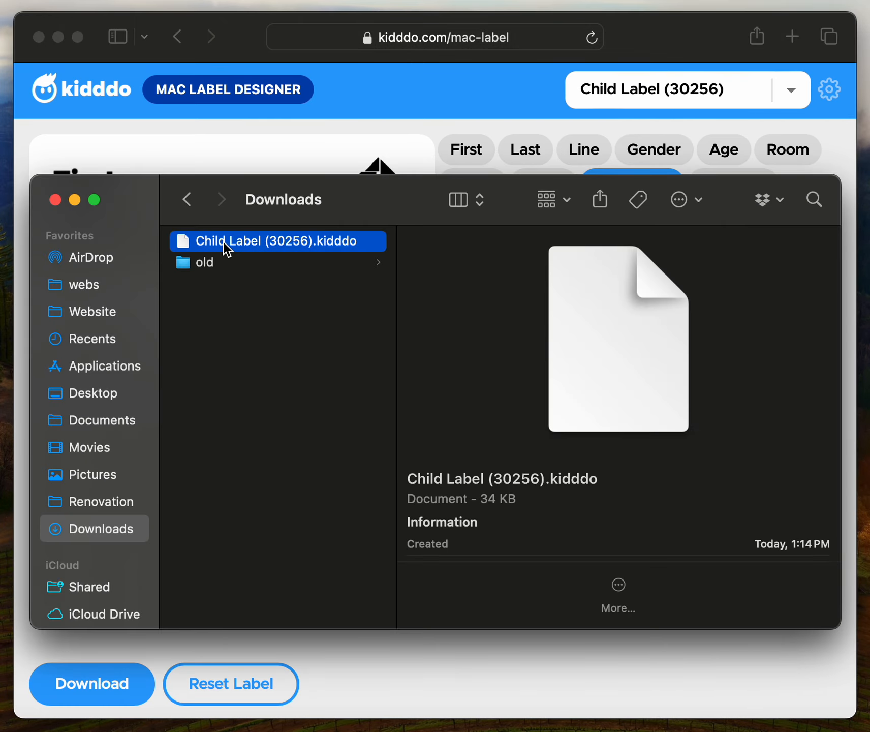
{"action": "key", "text": "Left"}
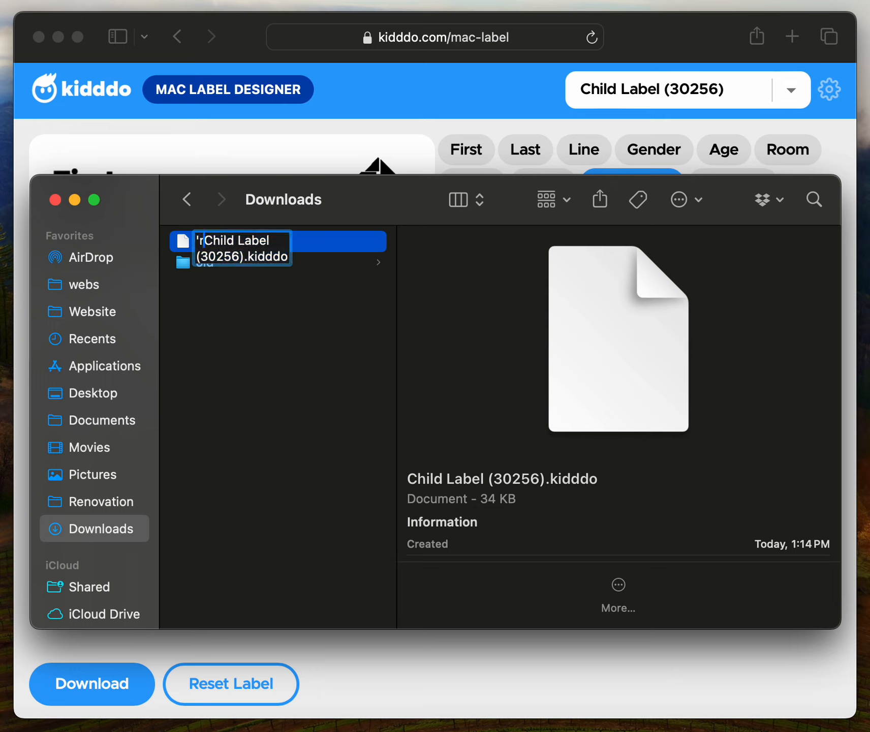
{"action": "type", "text": "Reno"}
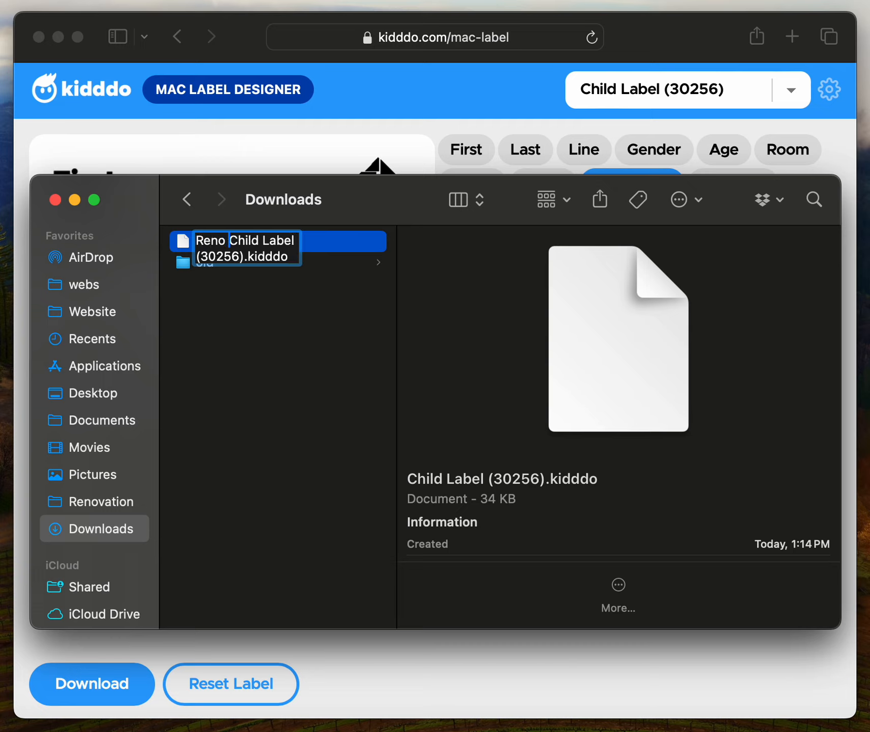
{"action": "key", "text": "Return"}
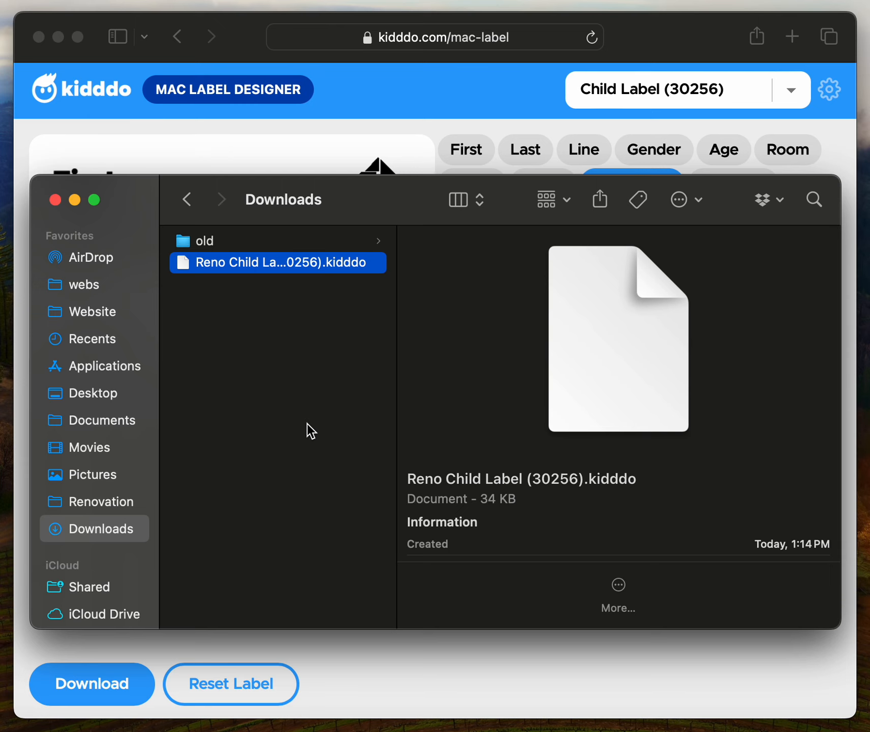
Step: Switch to Kidddo Print and import the Reno Child Label (30256).kidddo file from Downloads as a label template
{"action": "left_click", "coordinate": [707, 731]}
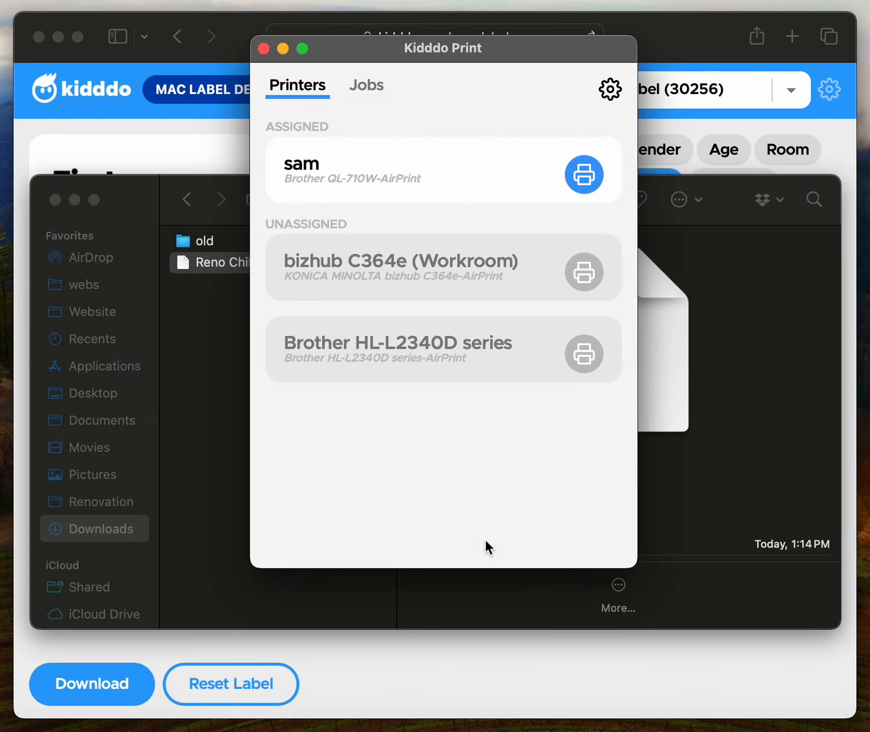
{"action": "left_click", "coordinate": [610, 91]}
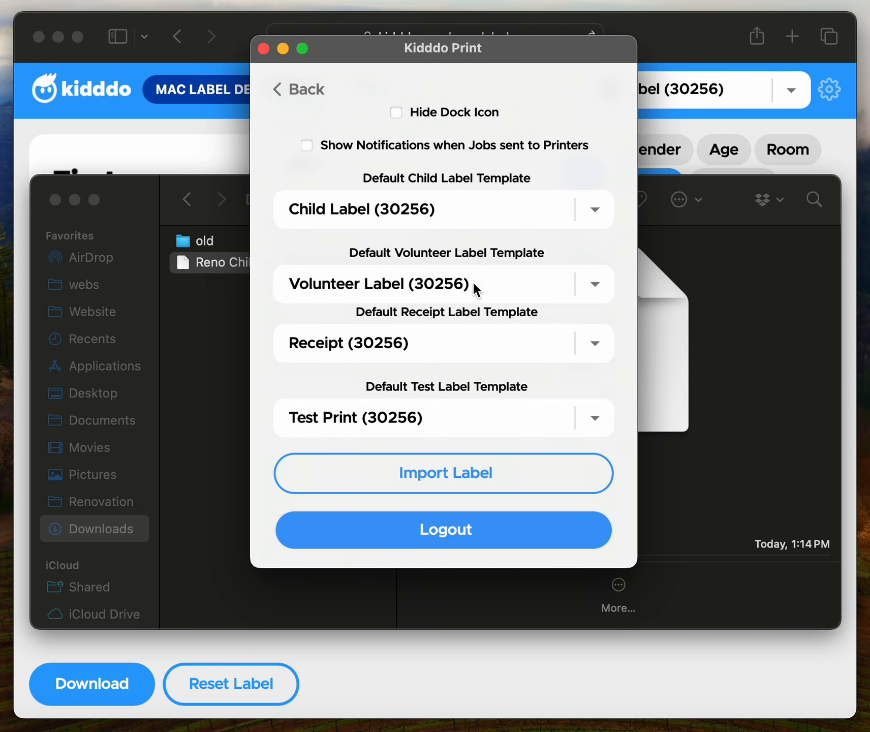
{"action": "left_click", "coordinate": [447, 205]}
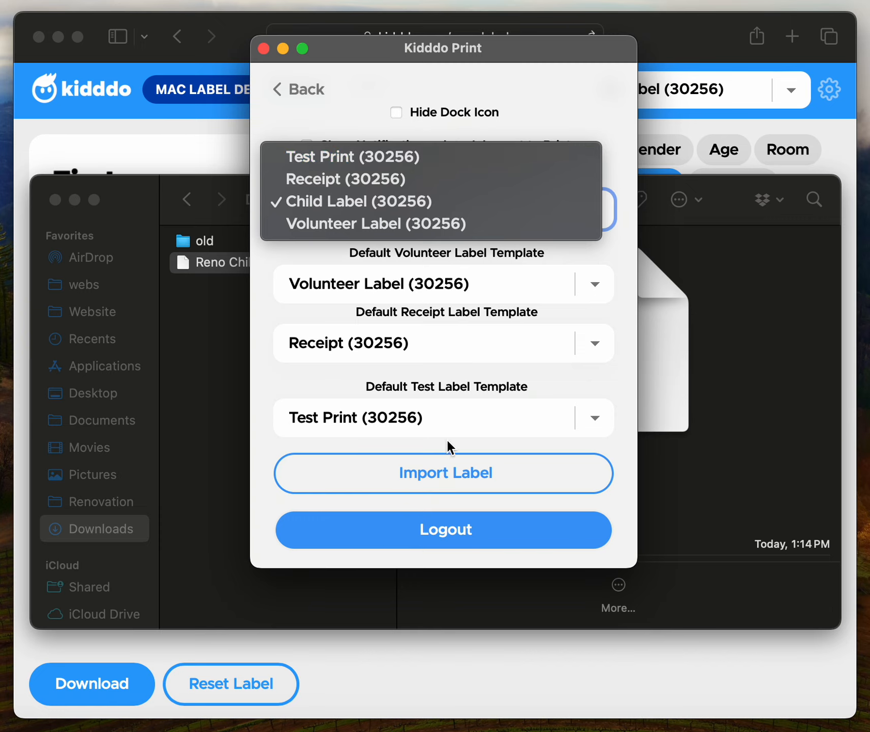
{"action": "left_click", "coordinate": [453, 501]}
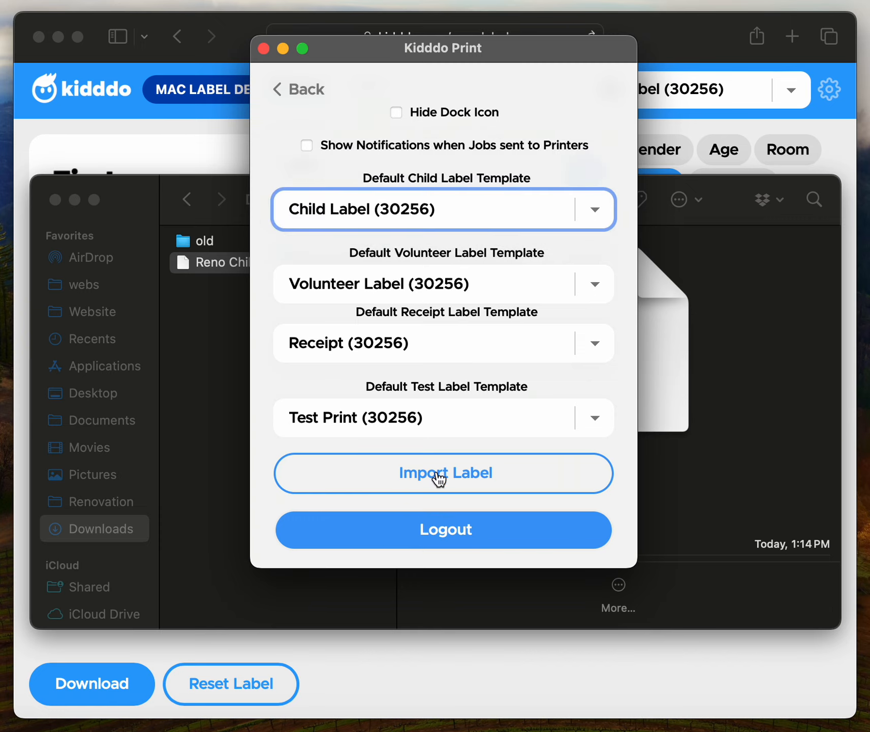
{"action": "left_click", "coordinate": [438, 477]}
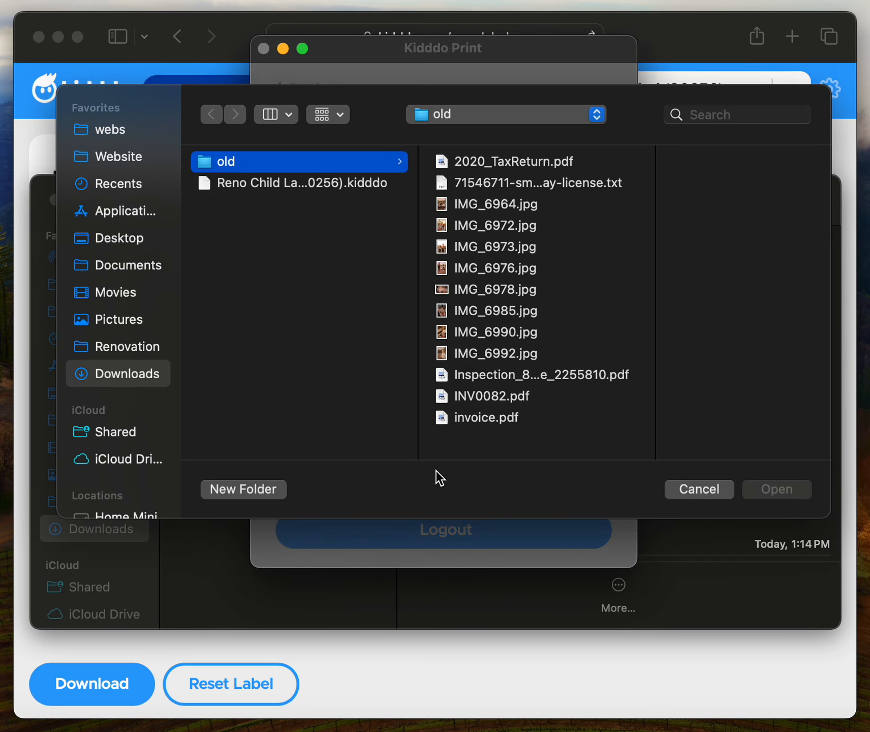
{"action": "left_click", "coordinate": [278, 174]}
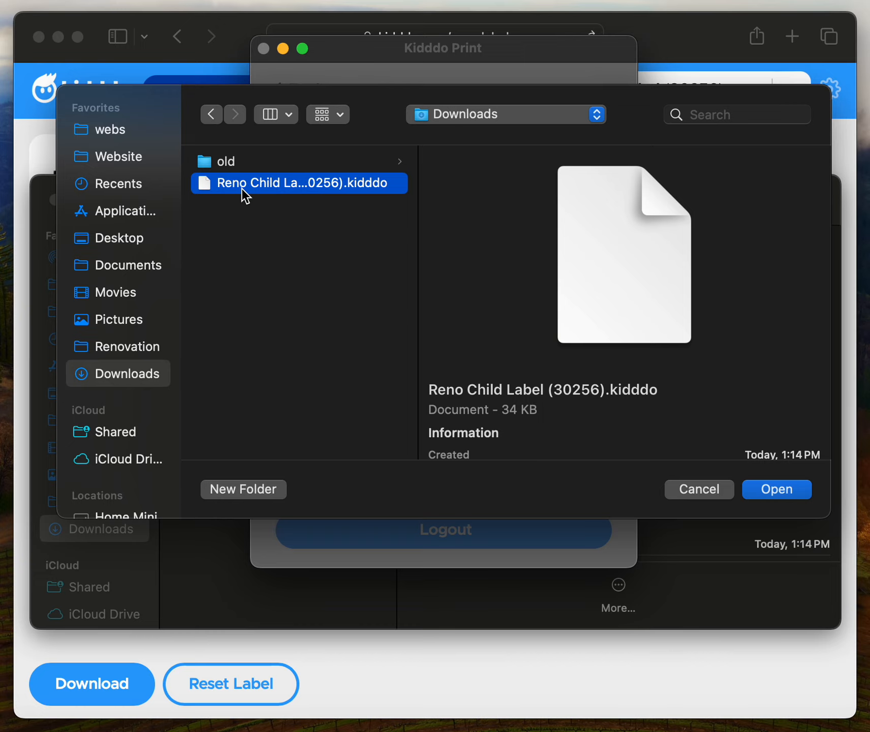
{"action": "left_click", "coordinate": [776, 488]}
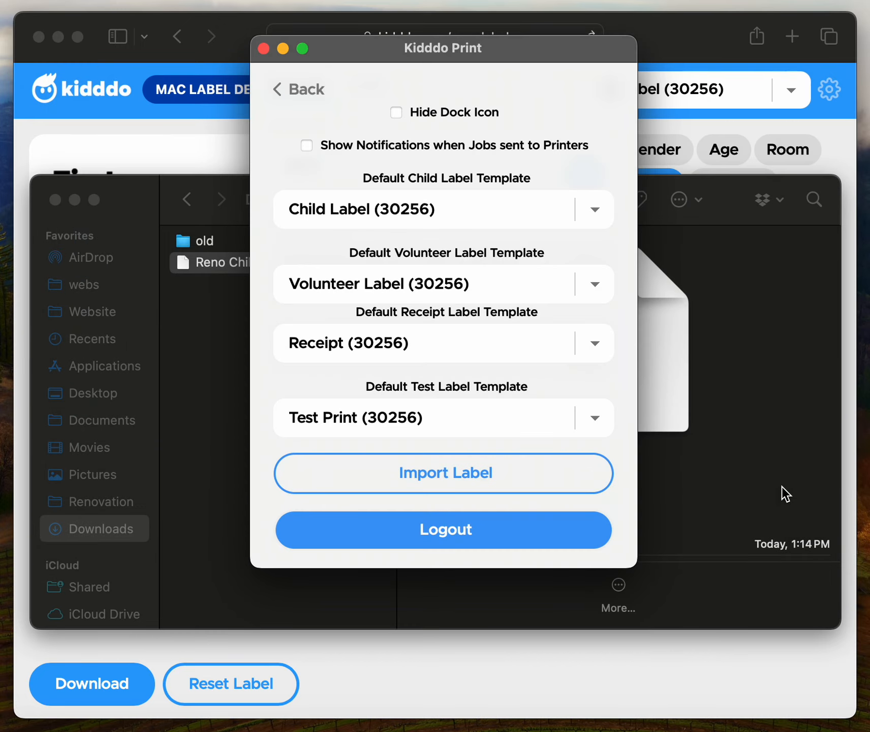
Step: Set the default child label template to Reno Child Label (30256) and return to the printer list
{"action": "left_click", "coordinate": [395, 211]}
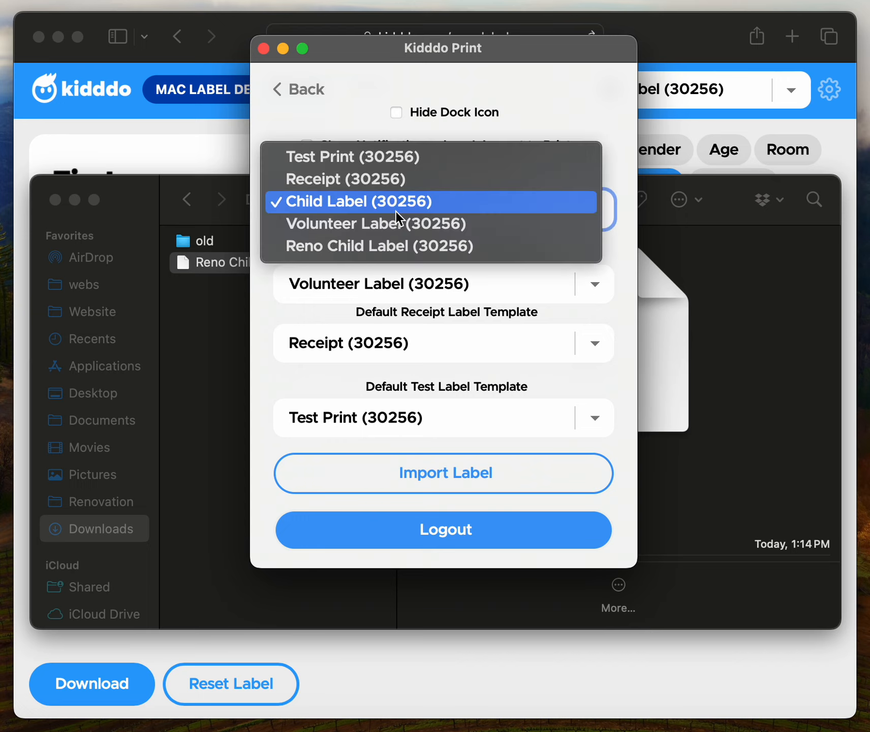
{"action": "left_click", "coordinate": [371, 249]}
{"action": "left_click", "coordinate": [326, 237]}
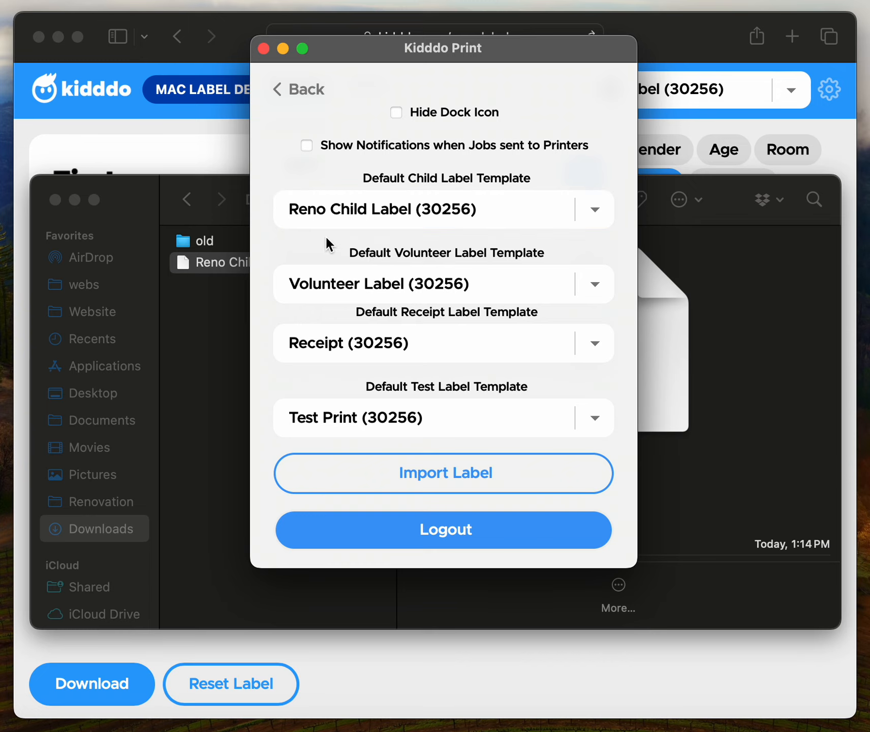
{"action": "left_click", "coordinate": [294, 88]}
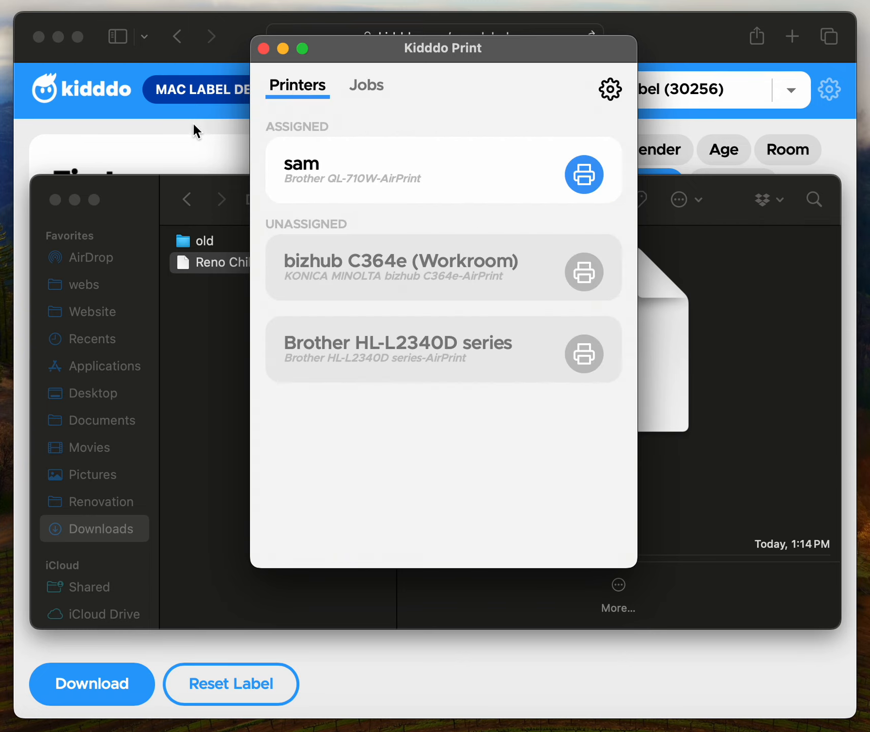
Step: Switch back to the Mac Label Designer in the browser, reload the page and reset the Child Label (30256) to its defaults
{"action": "left_click", "coordinate": [188, 145]}
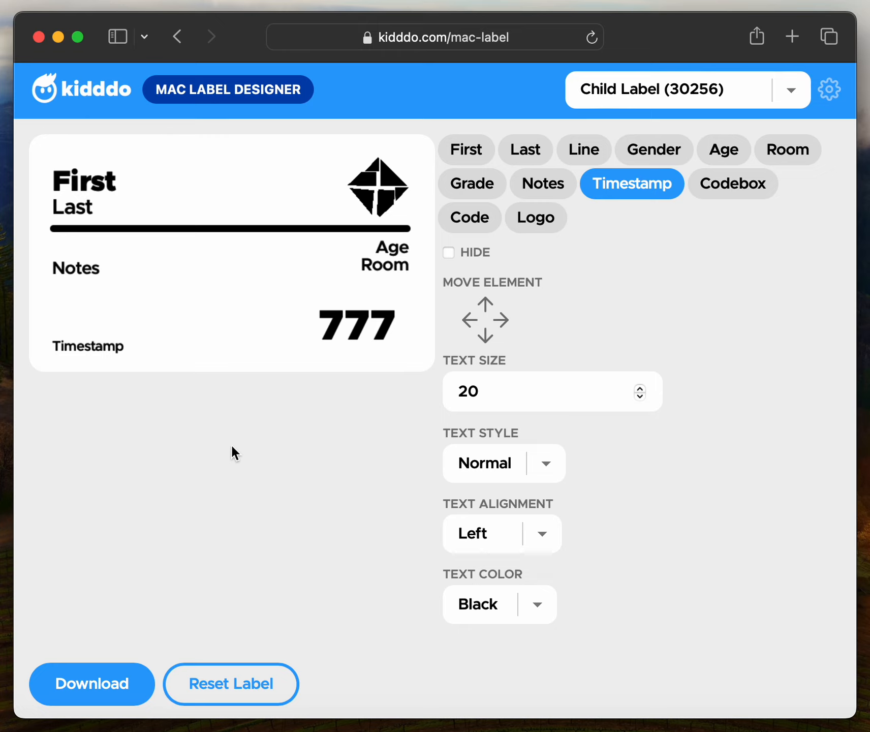
{"action": "left_click", "coordinate": [591, 37]}
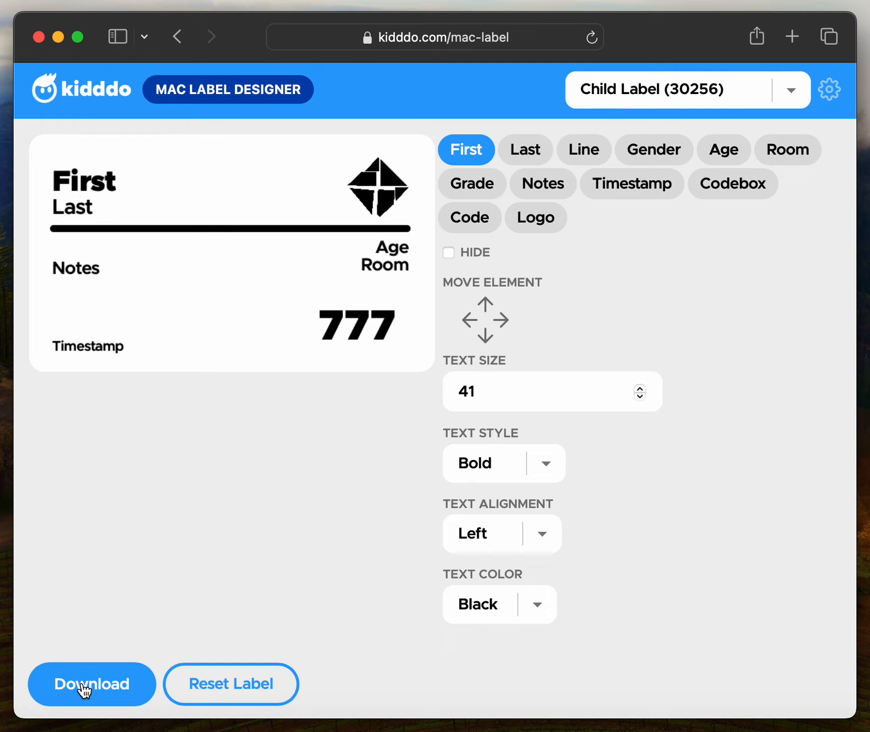
{"action": "left_click", "coordinate": [241, 684]}
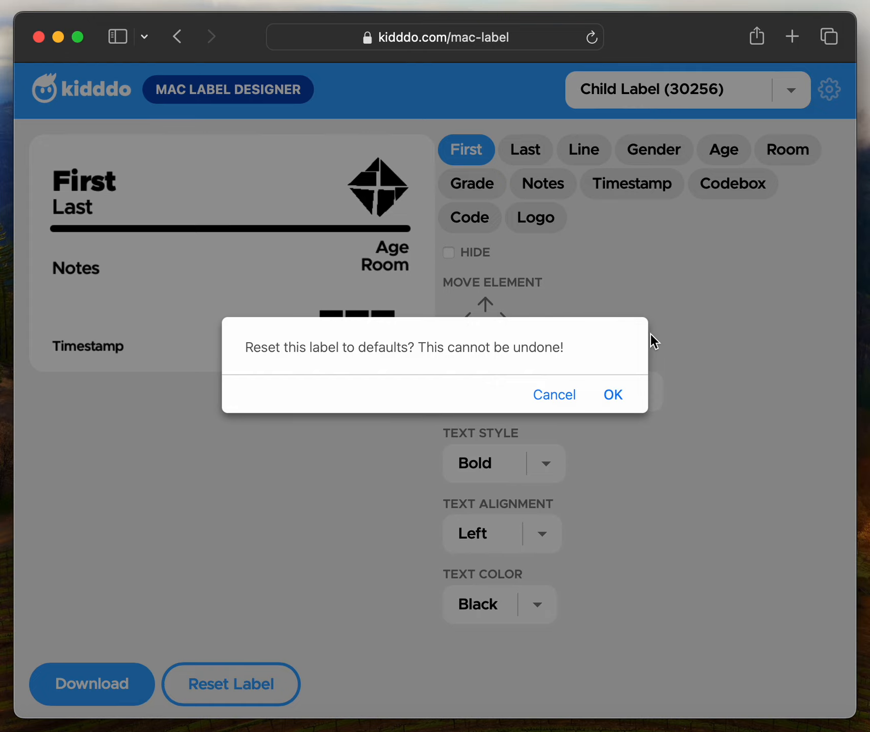
{"action": "left_click", "coordinate": [613, 394]}
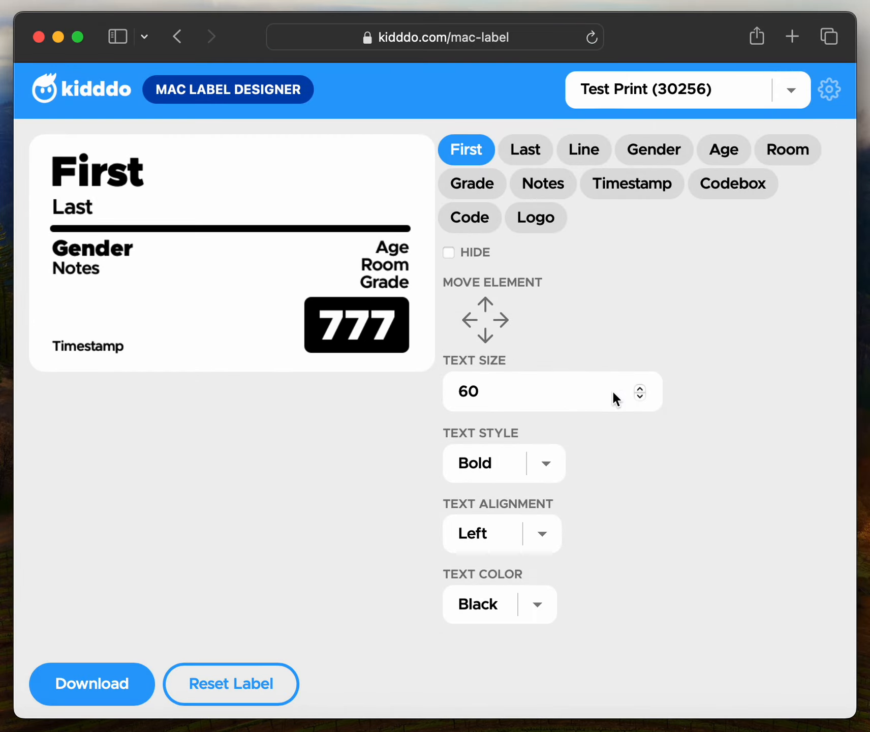